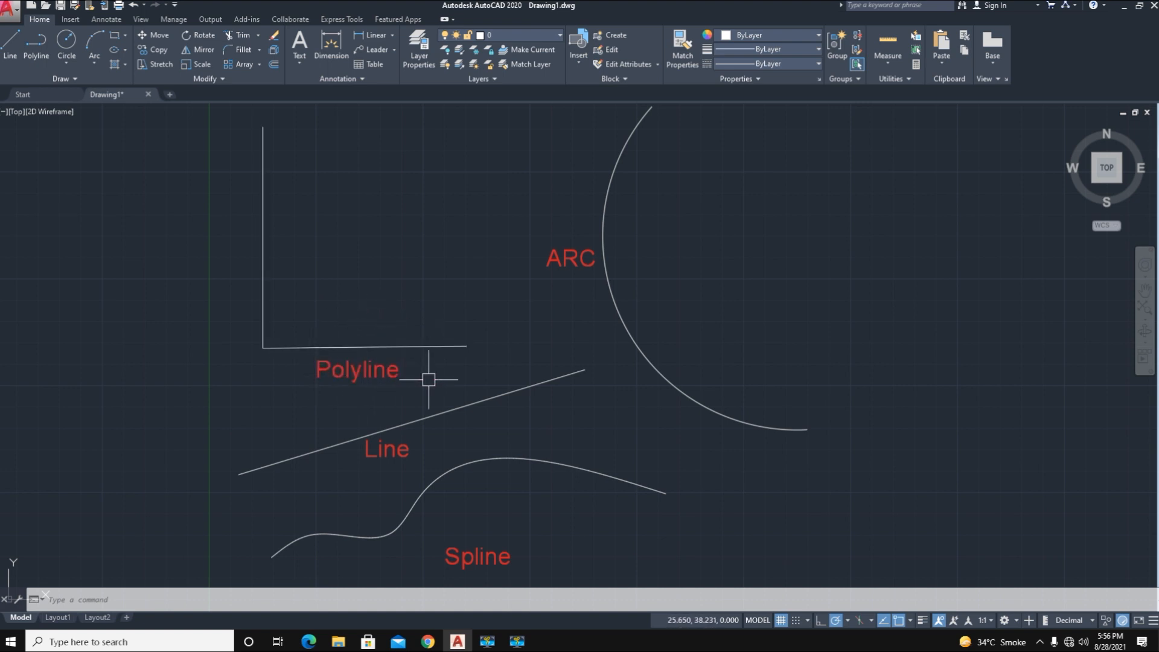
pyautogui.moveTo(431, 380); pyautogui.dragTo(465, 369, button='middle')
pyautogui.moveTo(440, 328); pyautogui.dragTo(419, 339, button='middle')
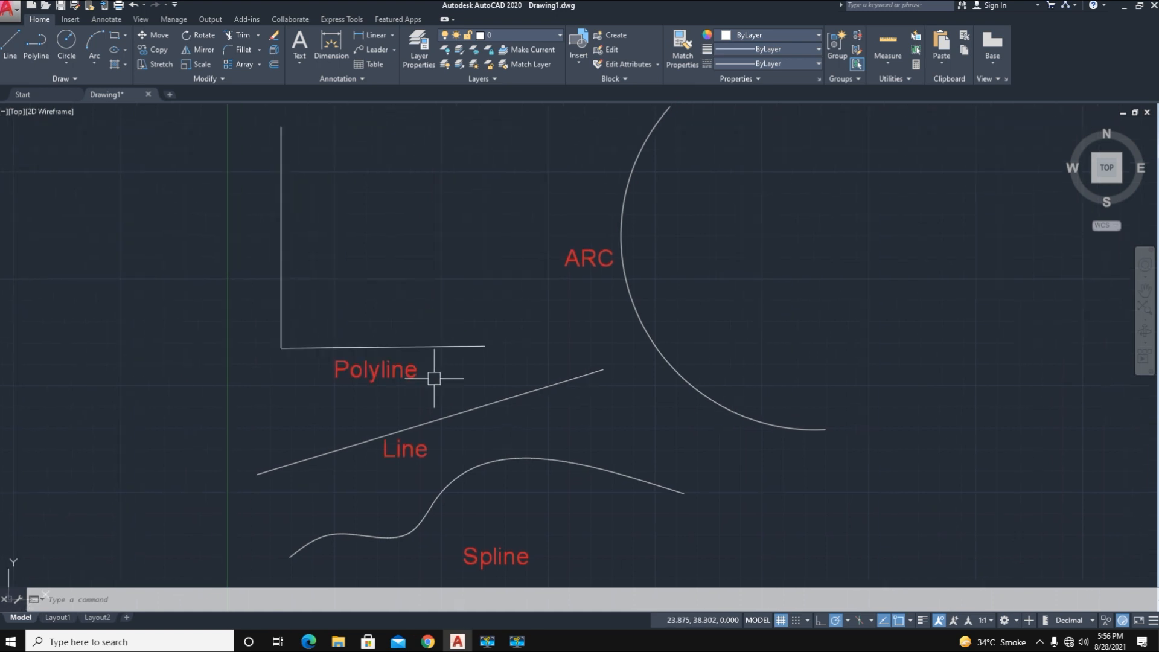
pyautogui.moveTo(452, 423)
pyautogui.mouseDown(button='middle')
pyautogui.moveTo(435, 393)
pyautogui.moveTo(401, 396)
pyautogui.mouseUp(button='middle')
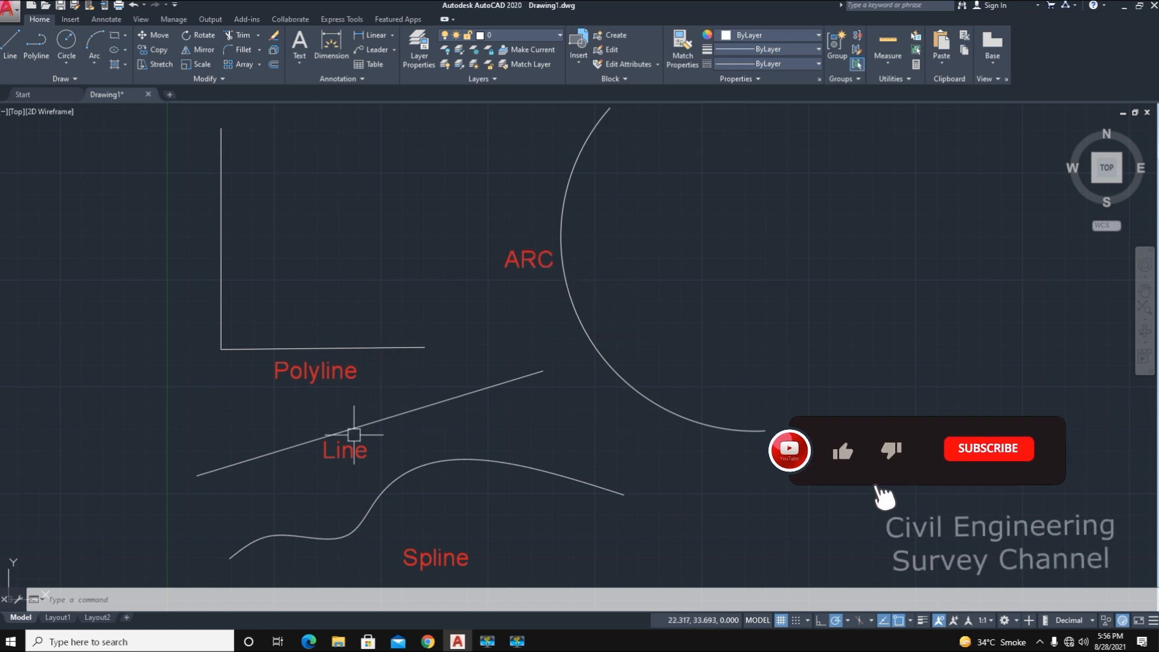
pyautogui.moveTo(397, 453)
pyautogui.mouseDown(button='middle')
pyautogui.moveTo(383, 383)
pyautogui.moveTo(423, 389)
pyautogui.mouseUp(button='middle')
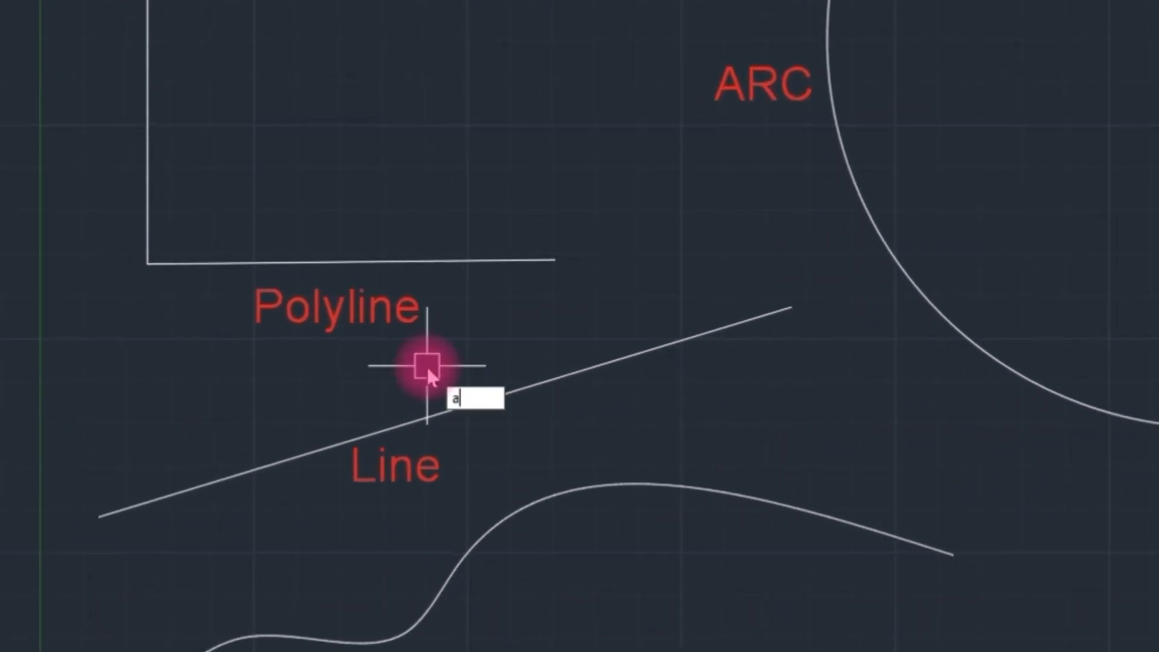
# Open the Load/Unload Applications dialog with the APPLOAD command.
pyautogui.write('p')
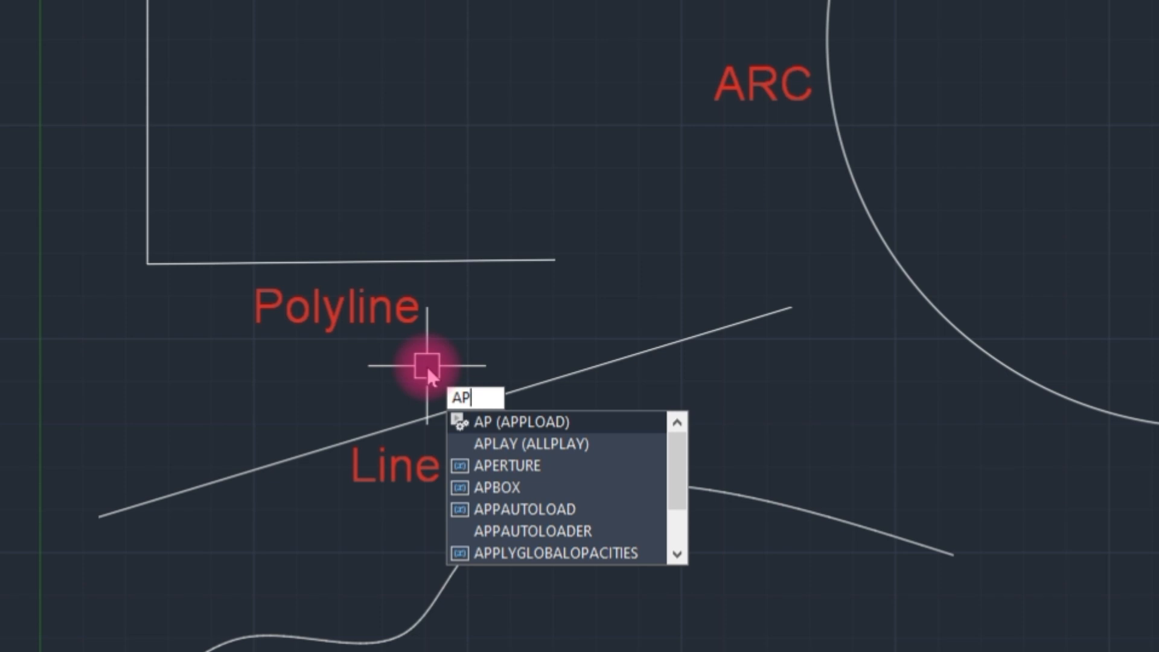
pyautogui.write('Lo')
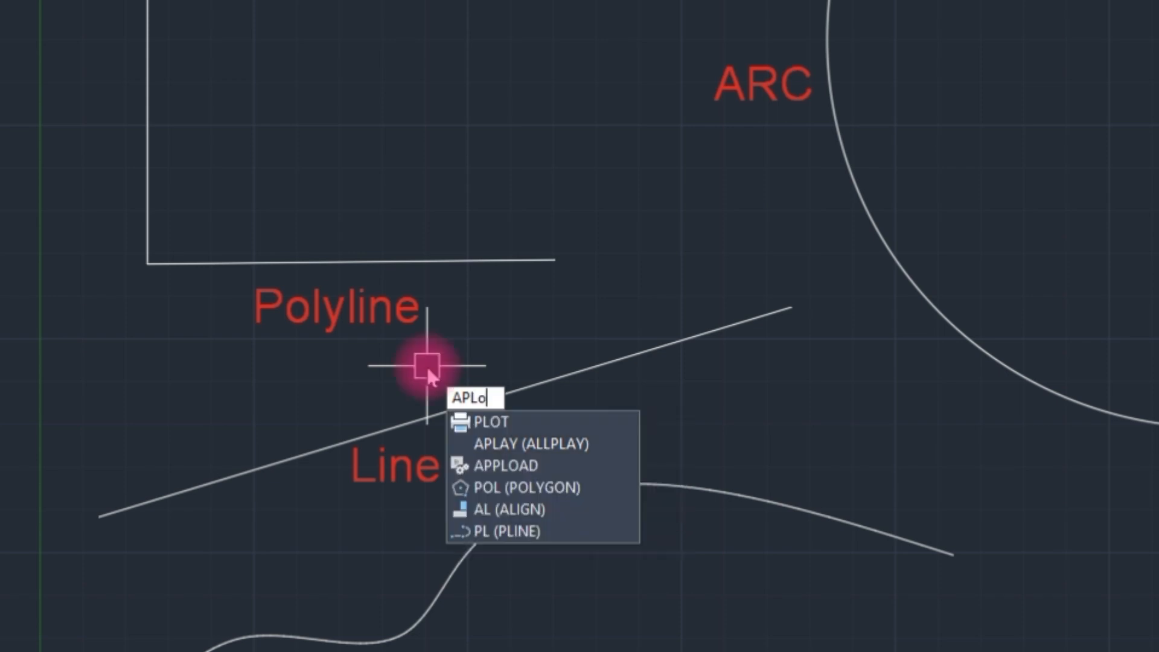
pyautogui.press('BackSpace')
pyautogui.press('BackSpace')
pyautogui.write('p')
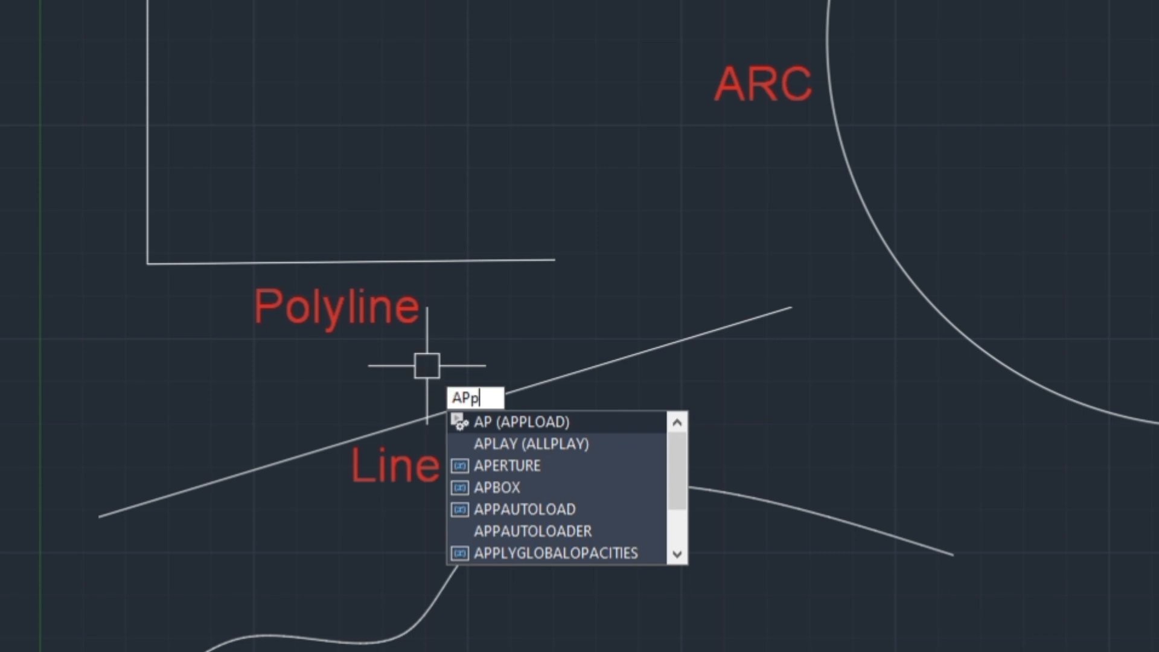
pyautogui.press('Return')
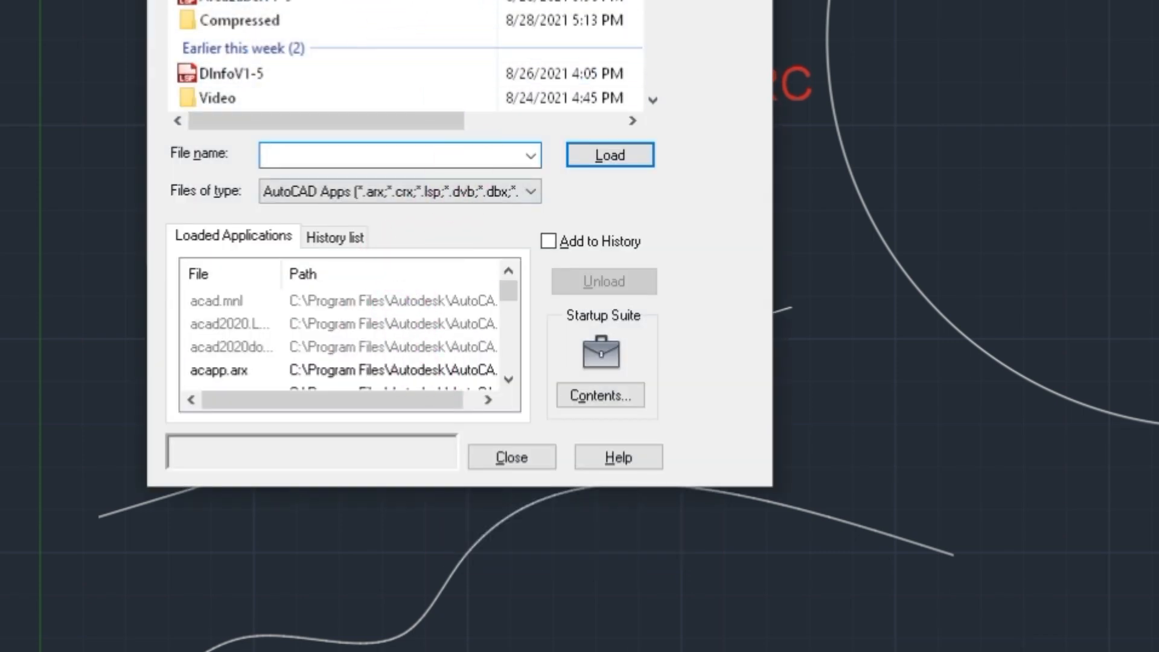
# Load the SegBr AutoLISP file from the Desktop, allow it to load once, and close the dialog.
pyautogui.click(386, 21)
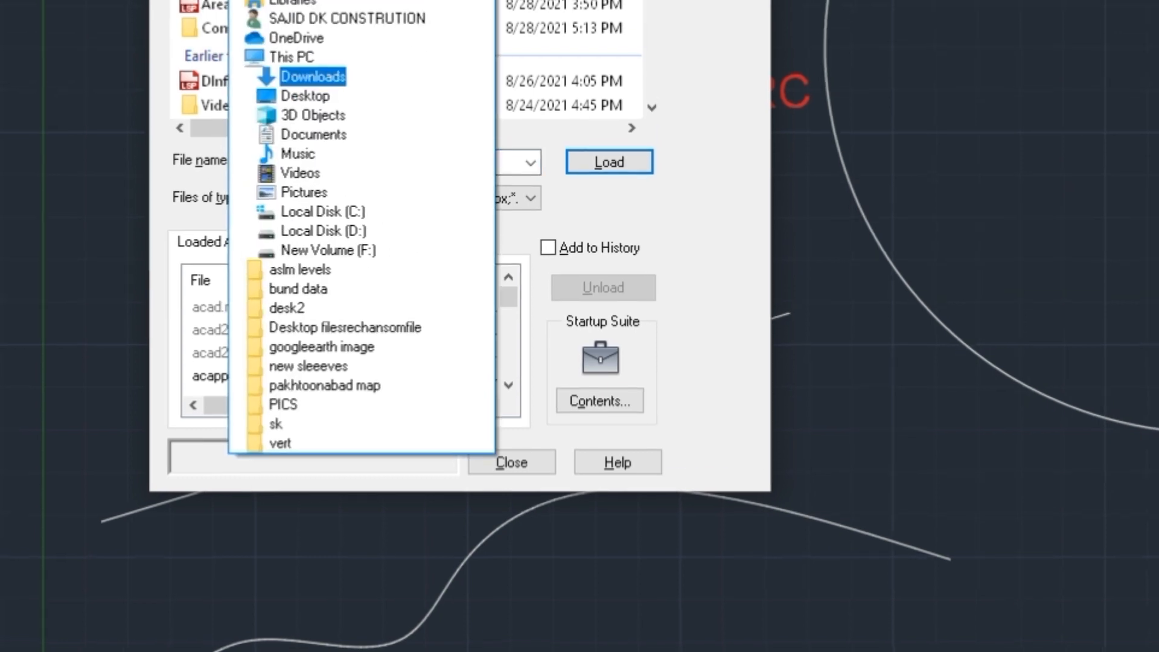
pyautogui.click(309, 62)
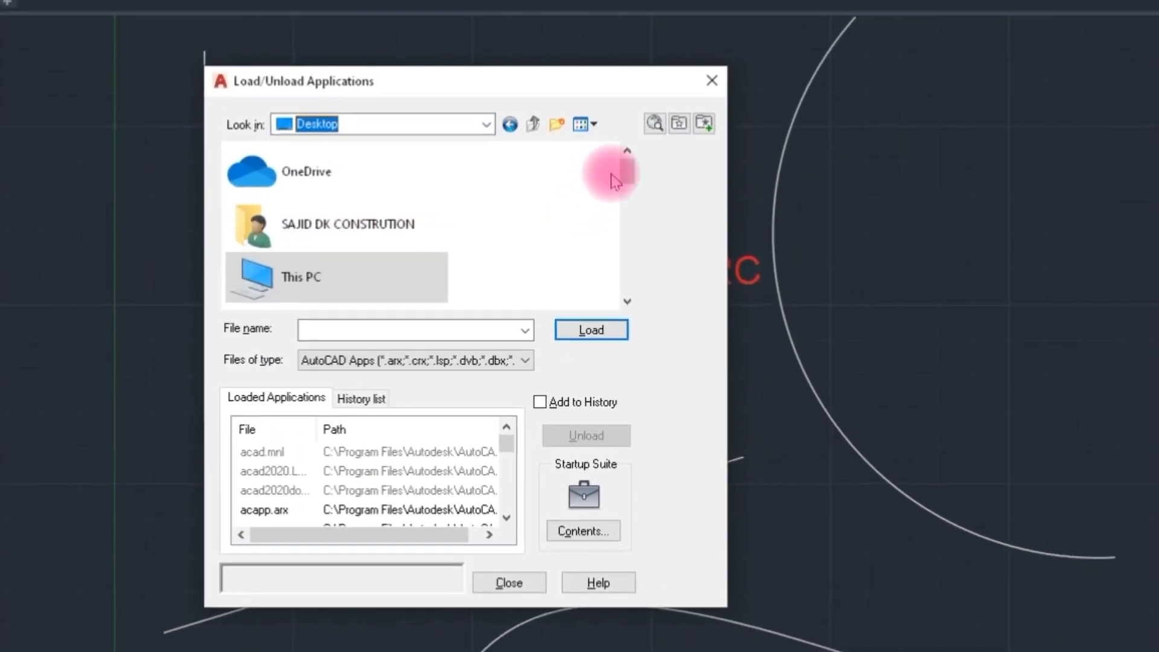
pyautogui.moveTo(633, 117); pyautogui.dragTo(634, 176)
pyautogui.moveTo(627, 216); pyautogui.dragTo(616, 293)
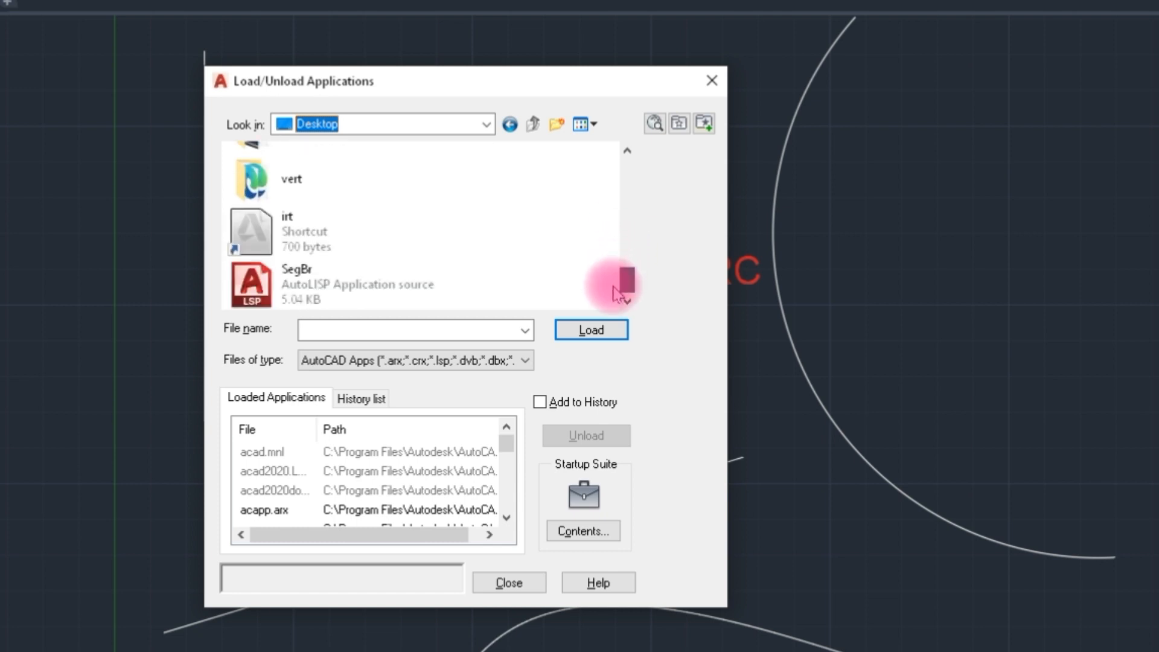
pyautogui.click(318, 297)
pyautogui.click(595, 333)
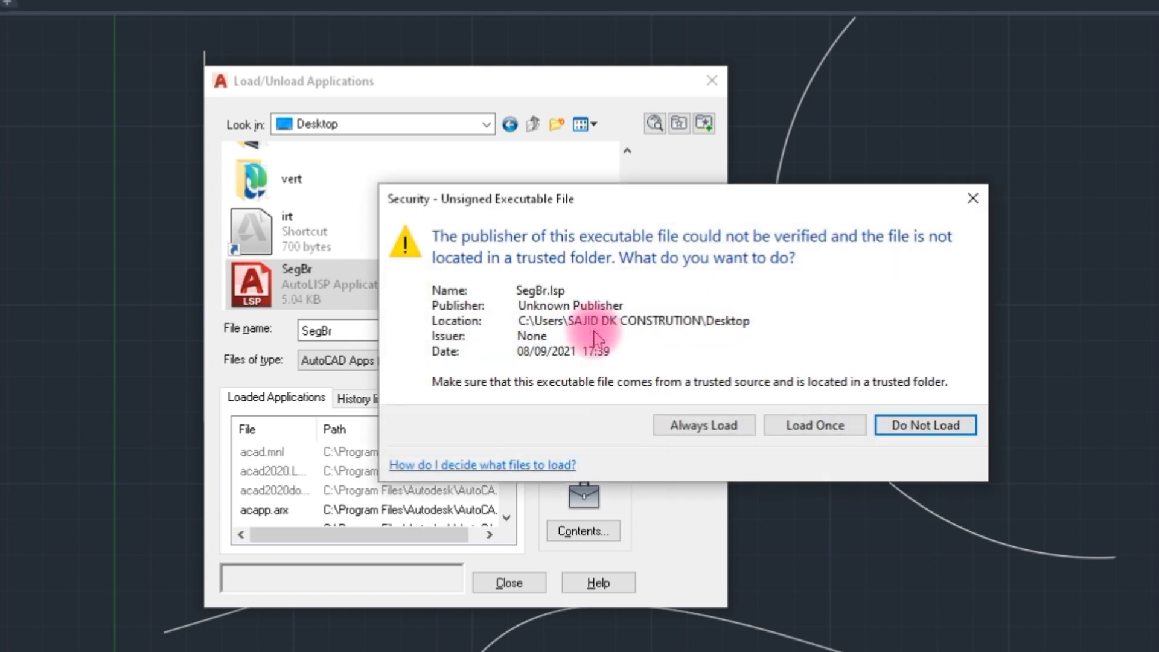
pyautogui.click(815, 425)
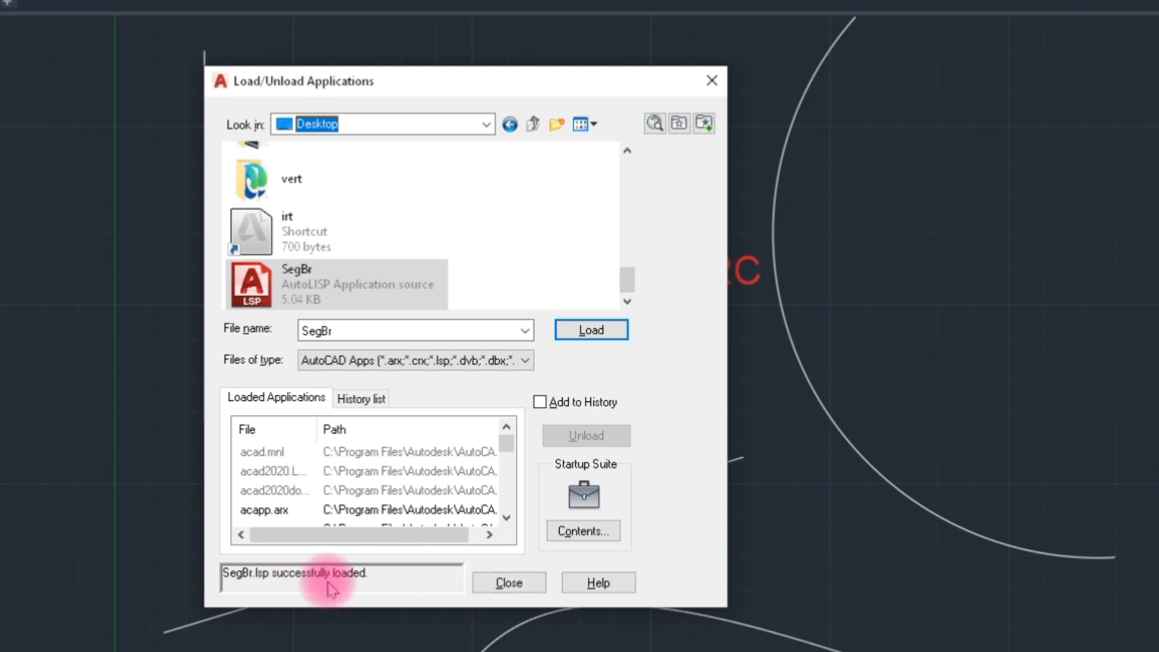
pyautogui.click(508, 582)
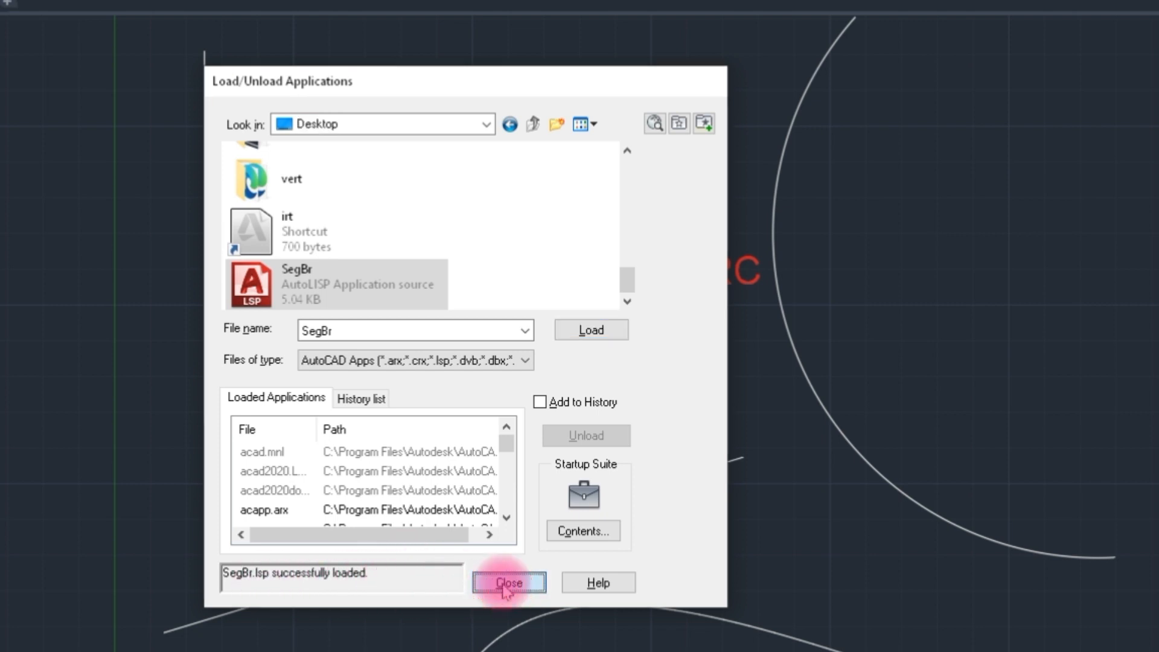
# Run SEGBR on the polyline from the free end of its horizontal leg, breaking it at successive distances of 8, 10 and 20.
pyautogui.moveTo(445, 463)
pyautogui.mouseDown(button='middle')
pyautogui.moveTo(517, 479)
pyautogui.moveTo(486, 481)
pyautogui.moveTo(485, 467)
pyautogui.mouseUp(button='middle')
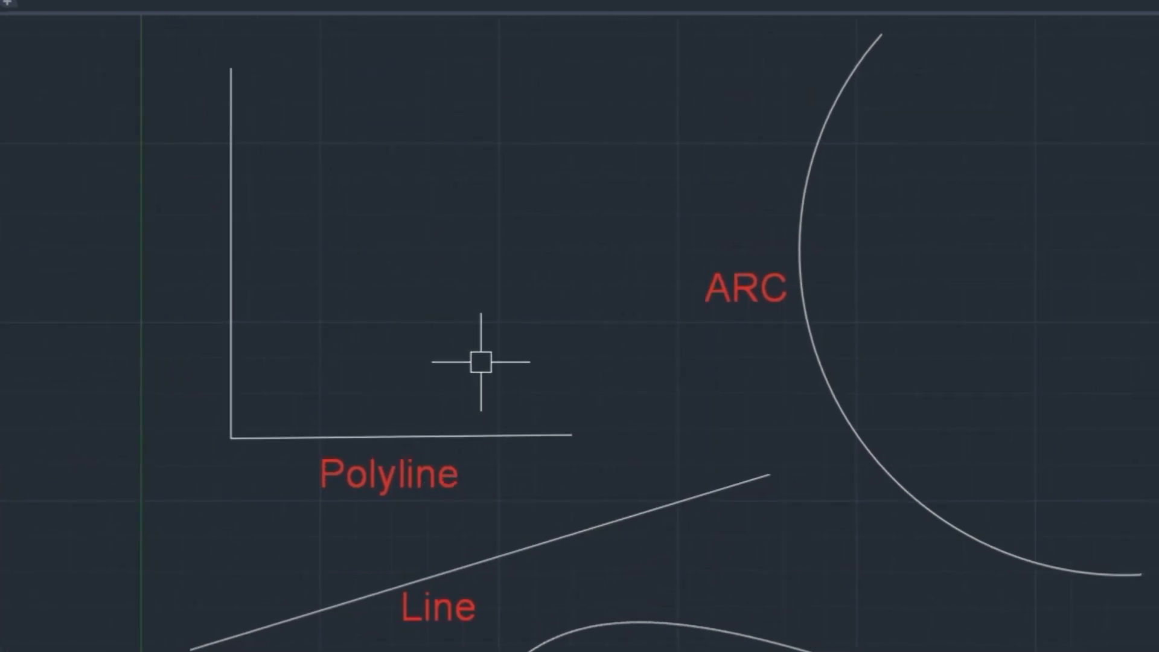
pyautogui.write('eg')
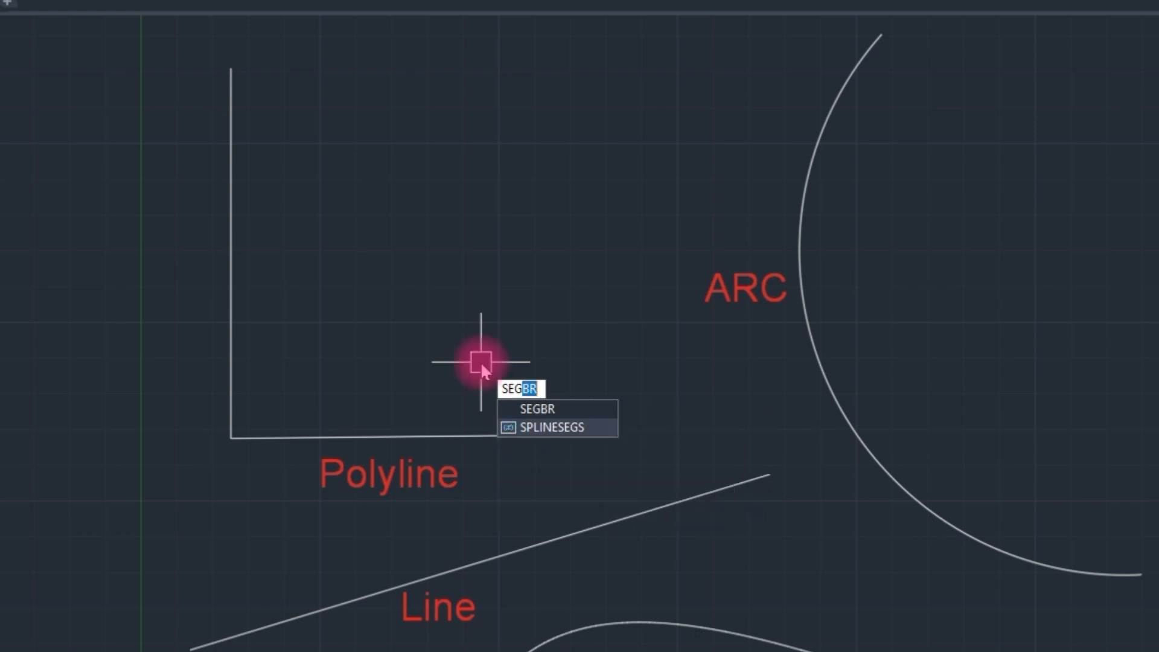
pyautogui.write('br')
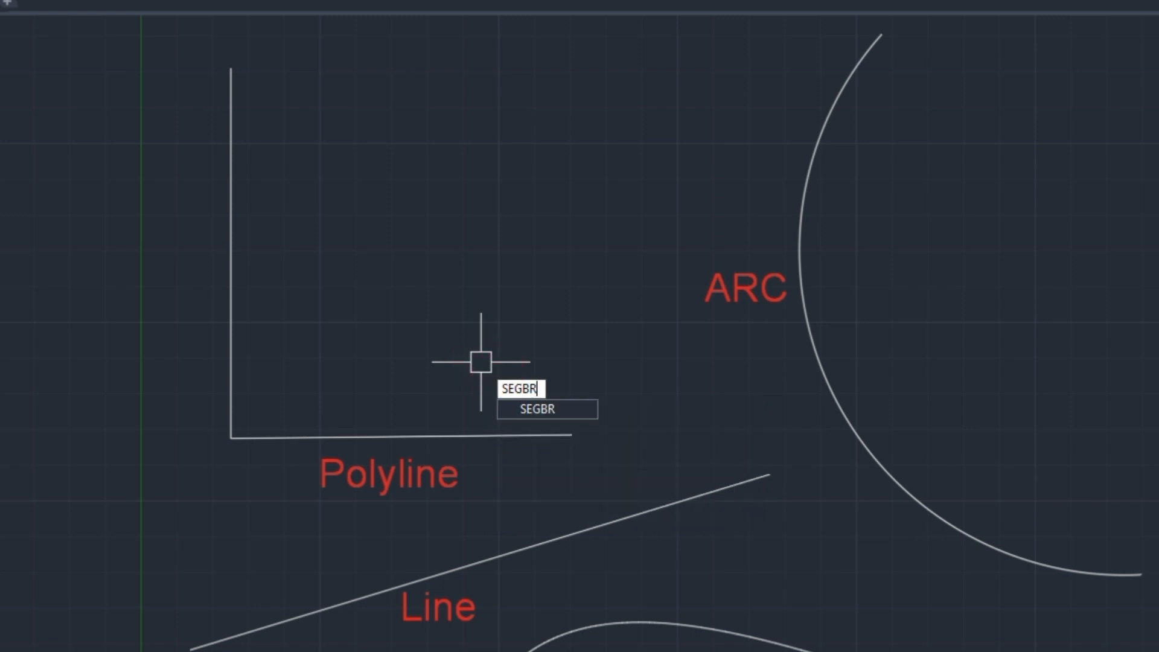
pyautogui.click(589, 415)
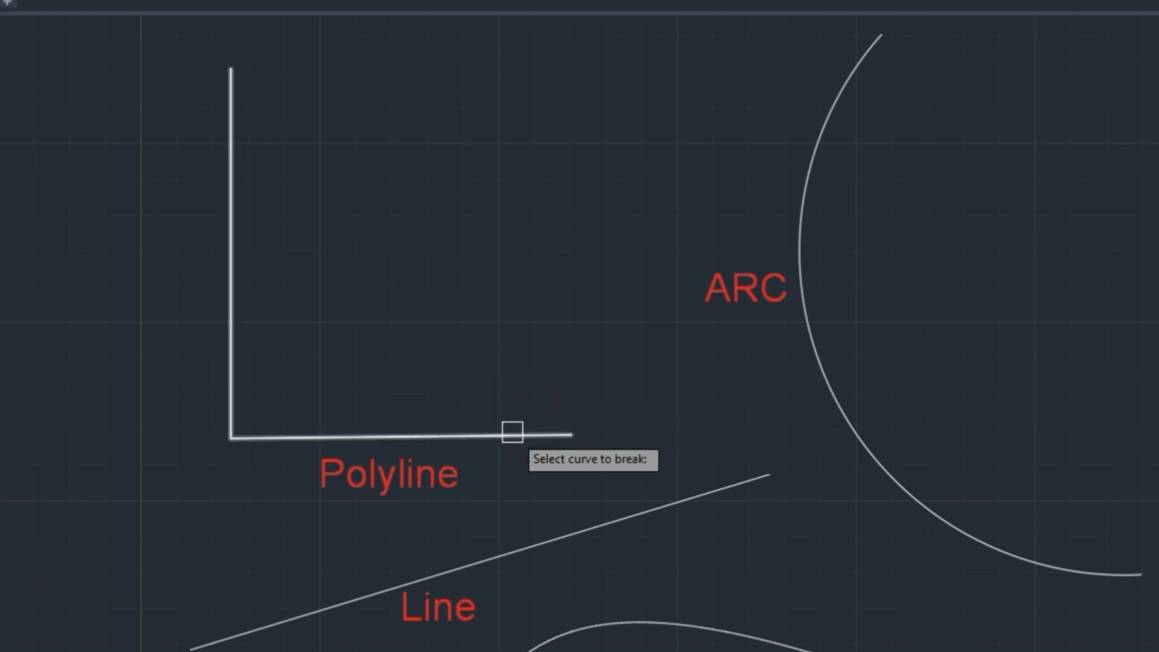
pyautogui.click(506, 435)
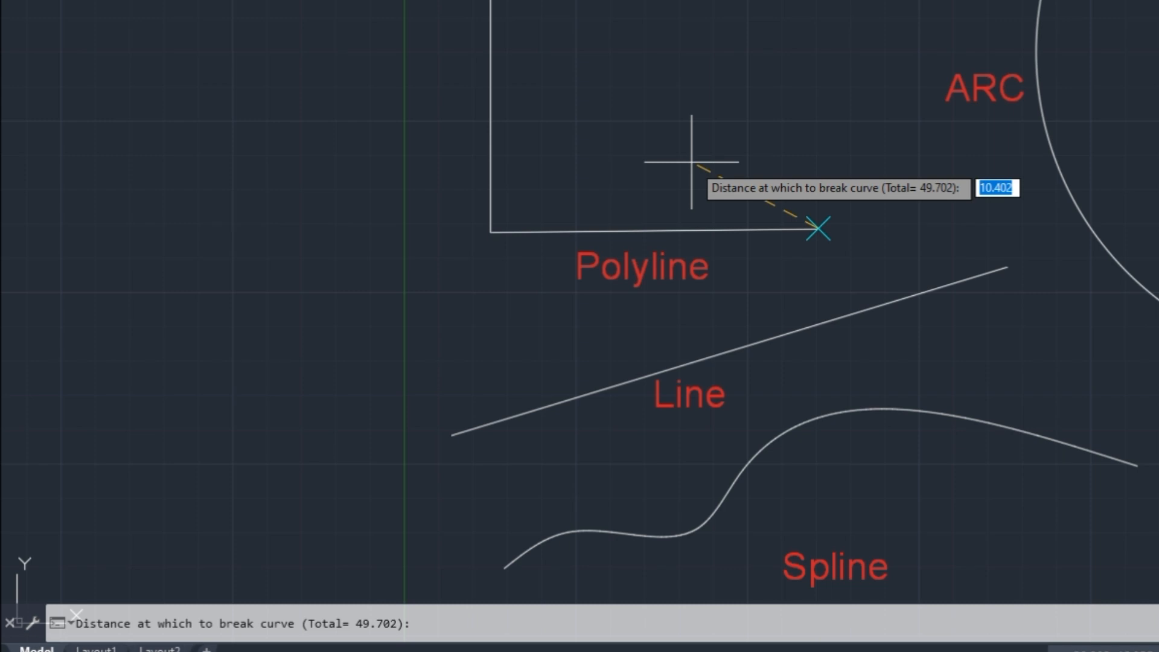
pyautogui.press('Return')
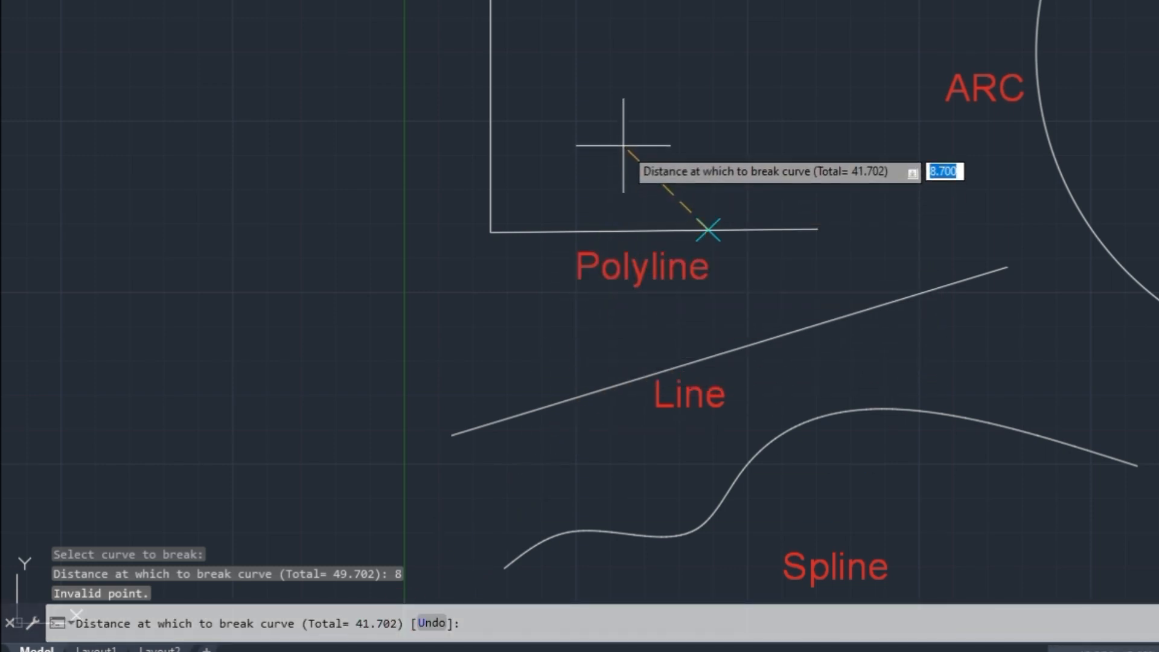
pyautogui.write('10')
pyautogui.press('Return')
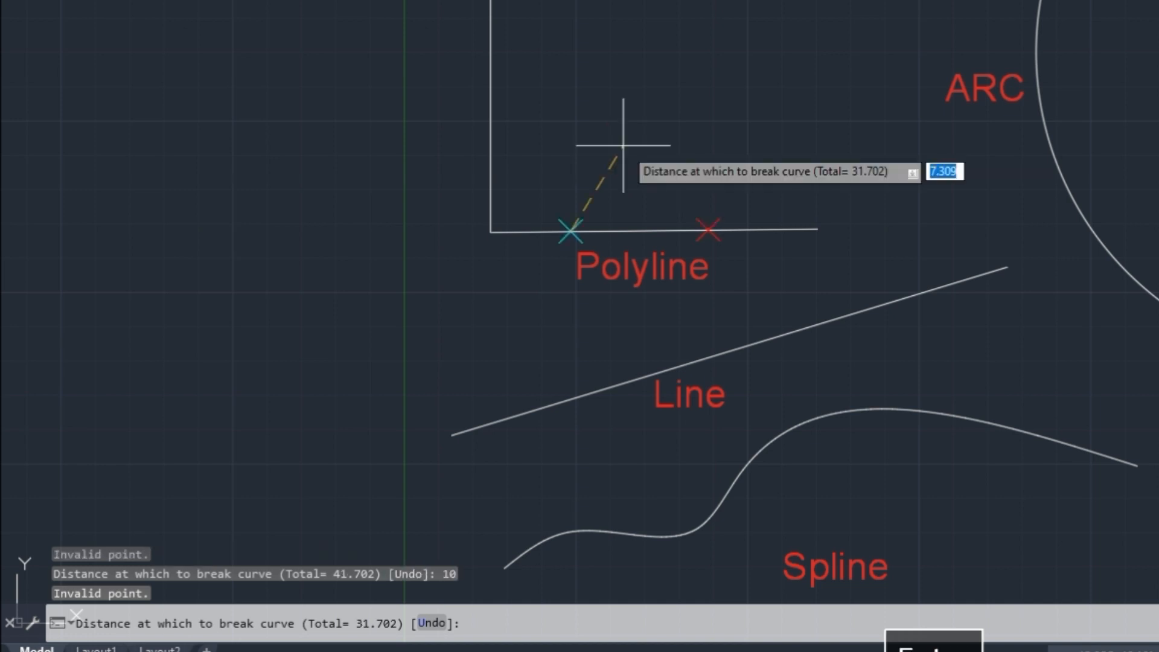
pyautogui.write('2')
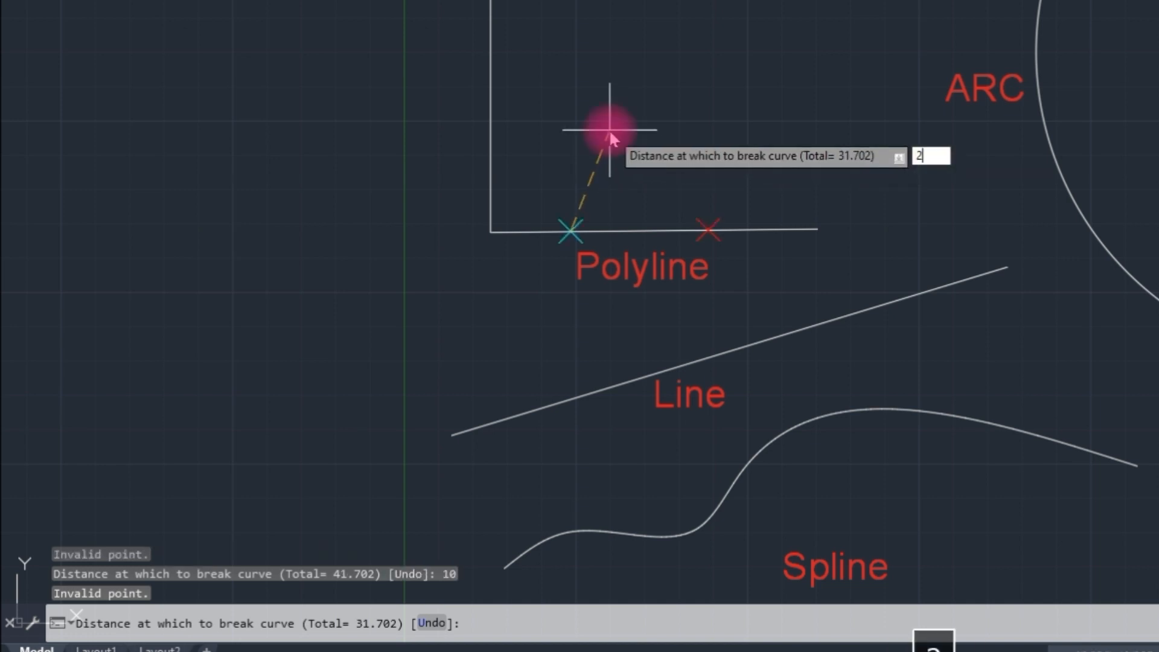
pyautogui.write('0')
pyautogui.press('Return')
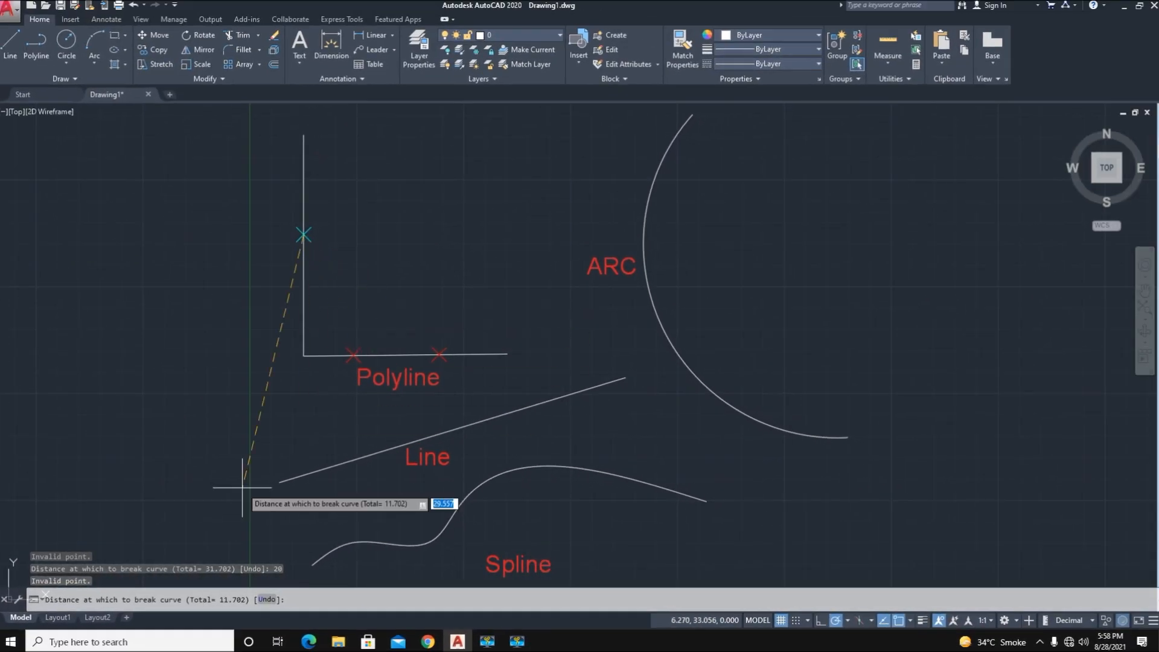
pyautogui.click(227, 601)
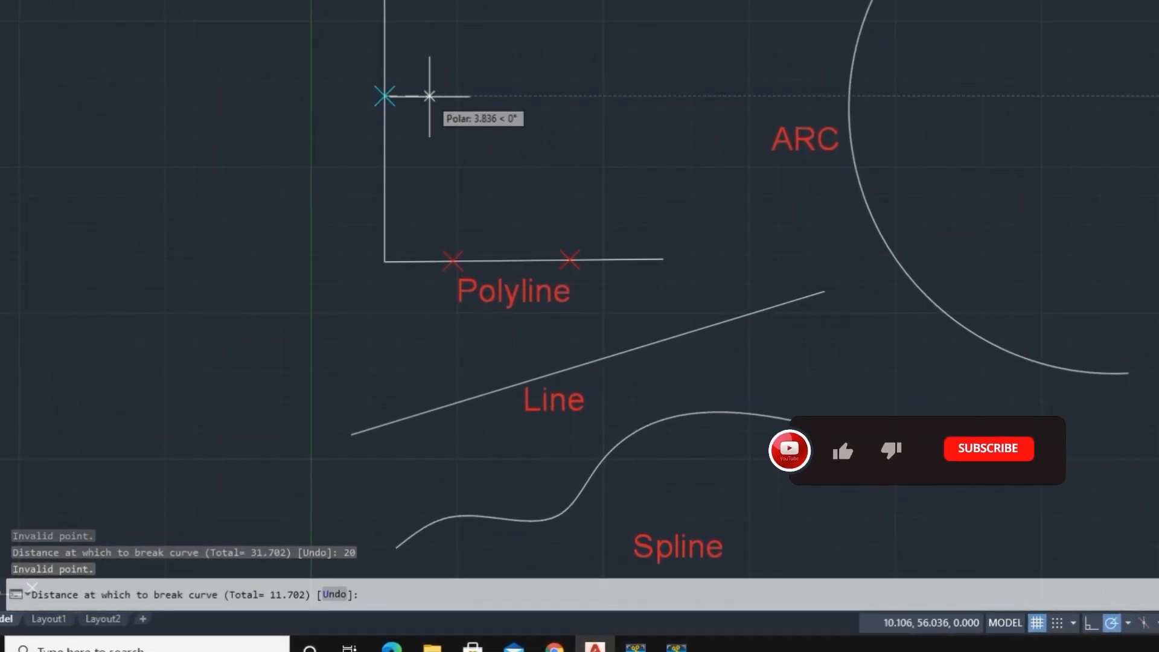
pyautogui.press('space')
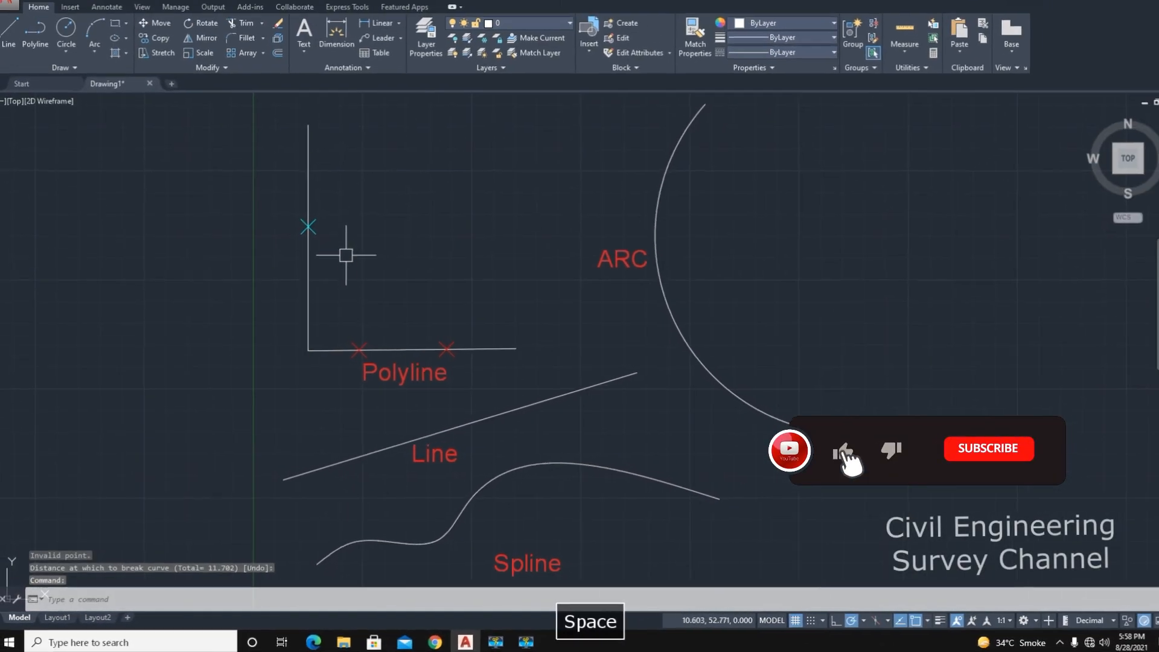
# Try moving the polyline's rightmost broken segment straight up, and undo the move.
pyautogui.moveTo(384, 300); pyautogui.dragTo(380, 316, button='middle')
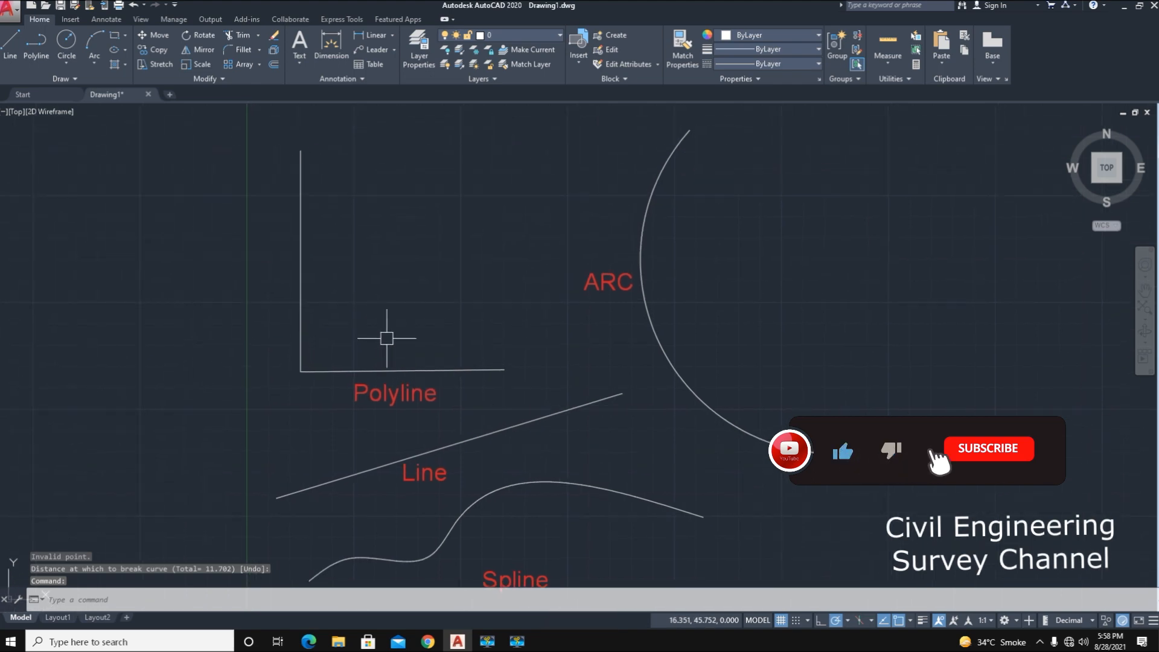
pyautogui.click(465, 370)
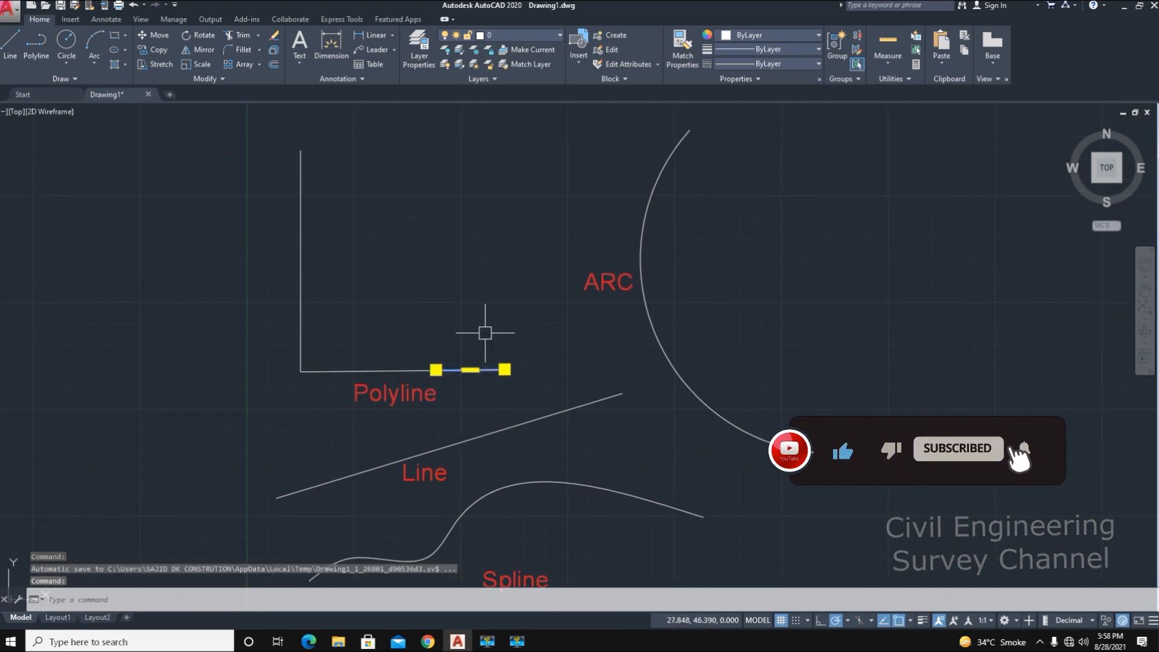
pyautogui.write('m')
pyautogui.press('space')
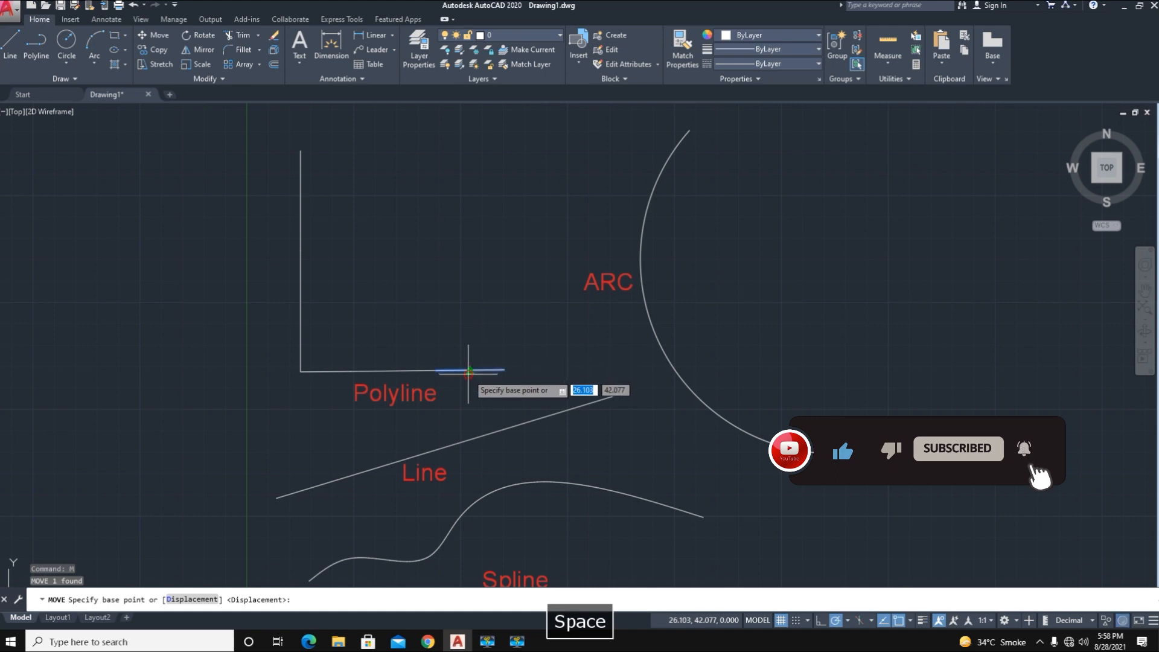
pyautogui.click(470, 370)
pyautogui.click(468, 315)
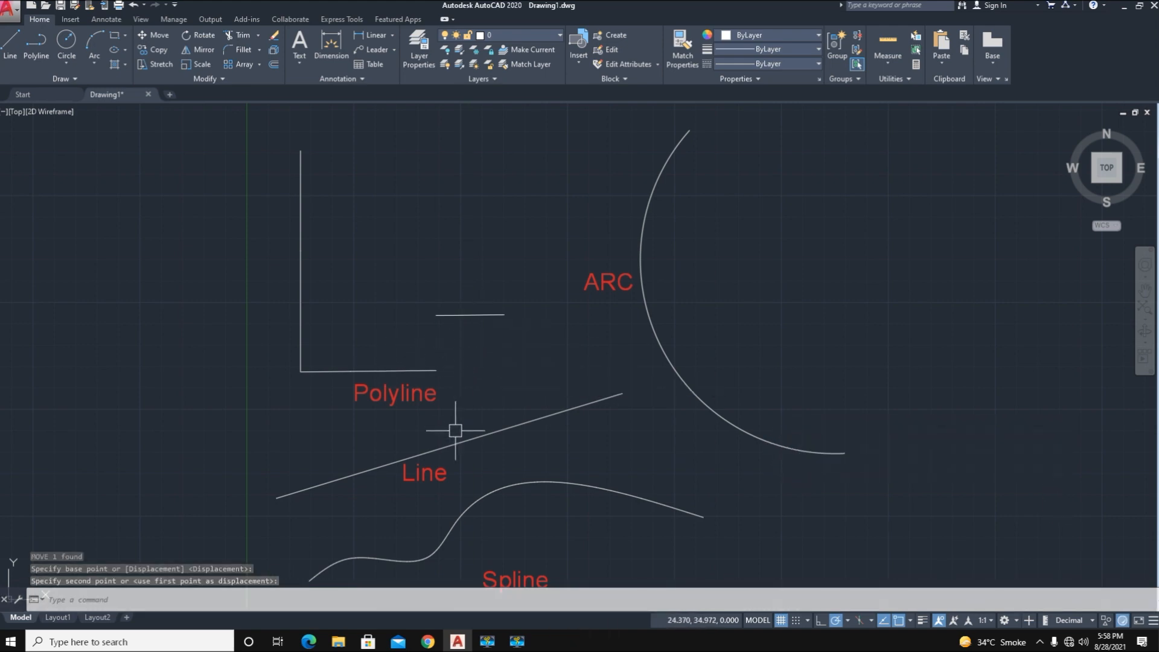
pyautogui.hotkey('ctrl', 'z')
# Add a linear dimension across the polyline's rightmost broken segment, placing the dimension line above it.
pyautogui.moveTo(456, 326); pyautogui.dragTo(501, 314, button='middle')
pyautogui.moveTo(492, 371); pyautogui.dragTo(476, 389, button='middle')
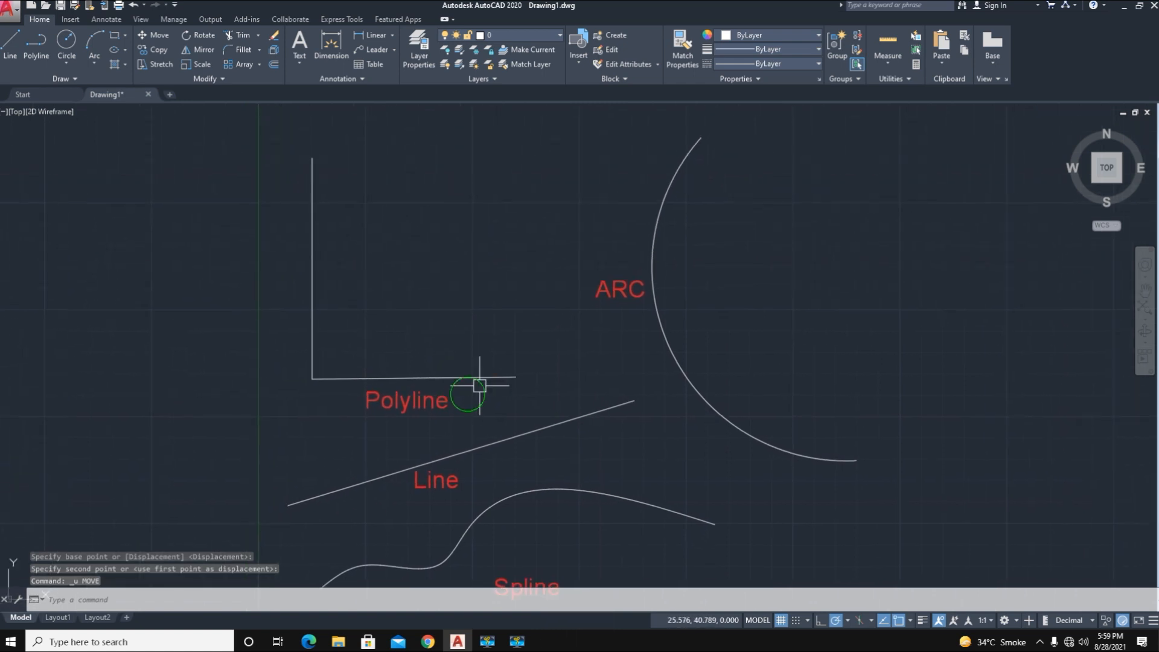
pyautogui.click(375, 35)
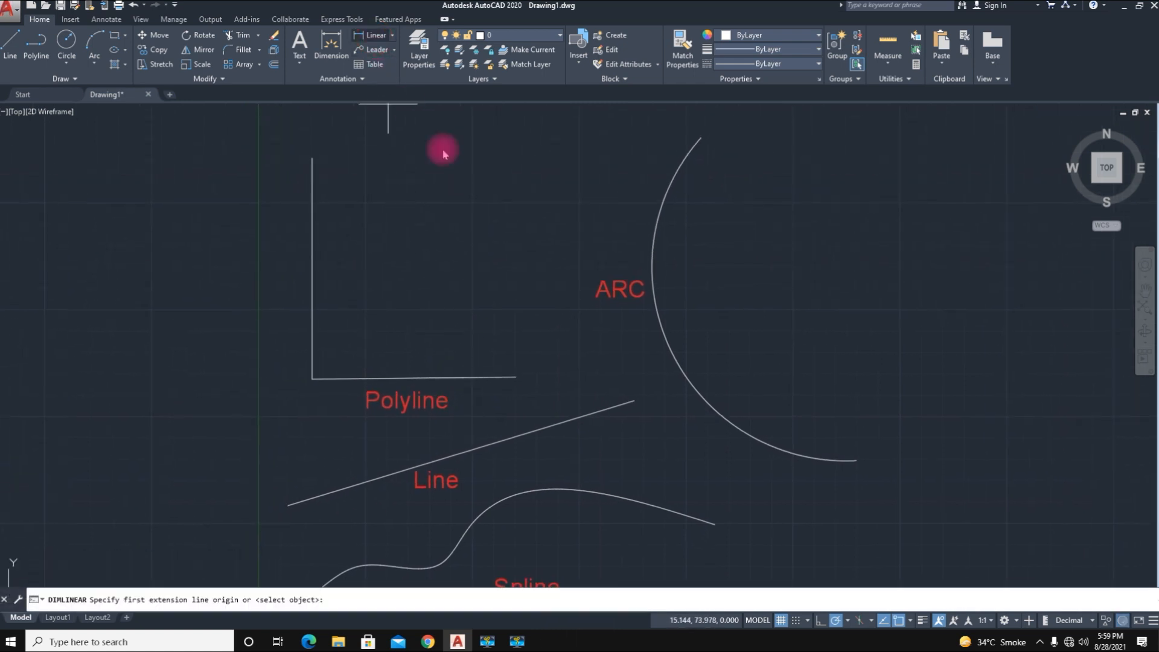
pyautogui.click(513, 377)
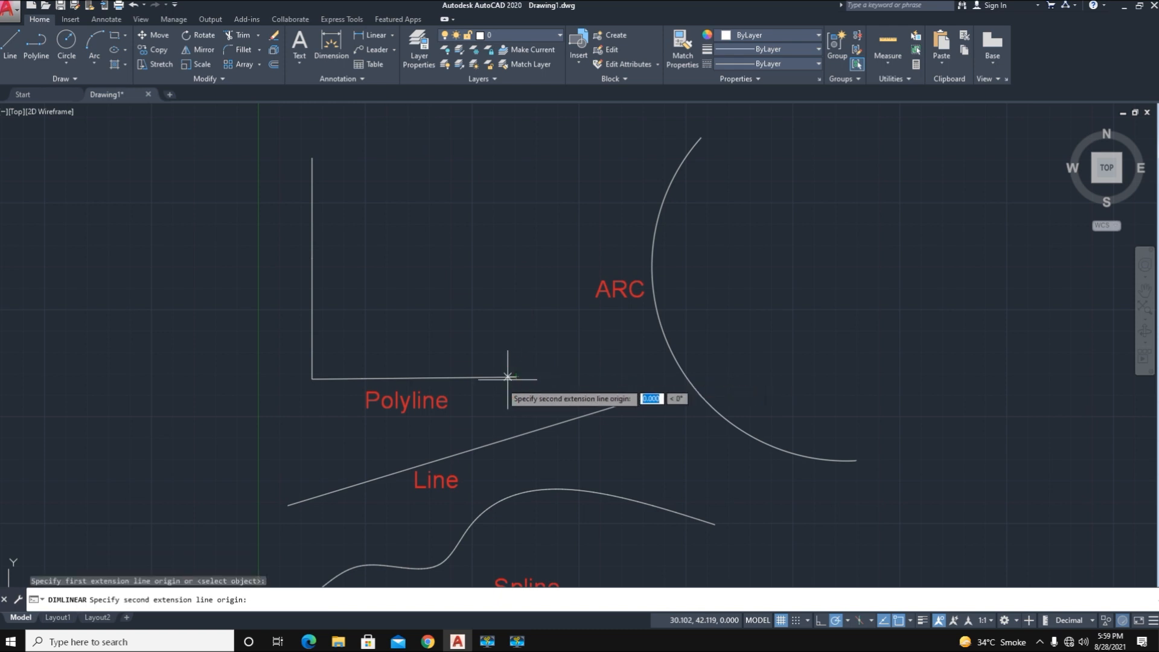
pyautogui.click(447, 377)
pyautogui.click(458, 351)
pyautogui.scroll(6, 465, 359)
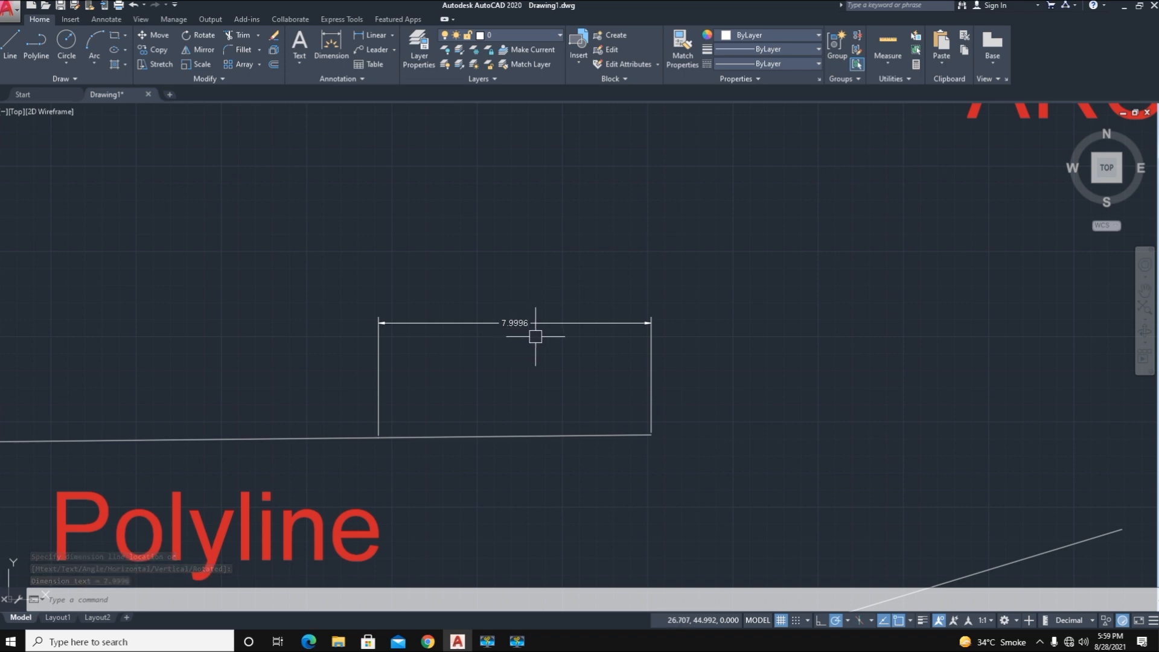
# Add a linear dimension across the middle segment of the polyline's horizontal leg, placing the dimension line above it.
pyautogui.scroll(-6, 520, 350)
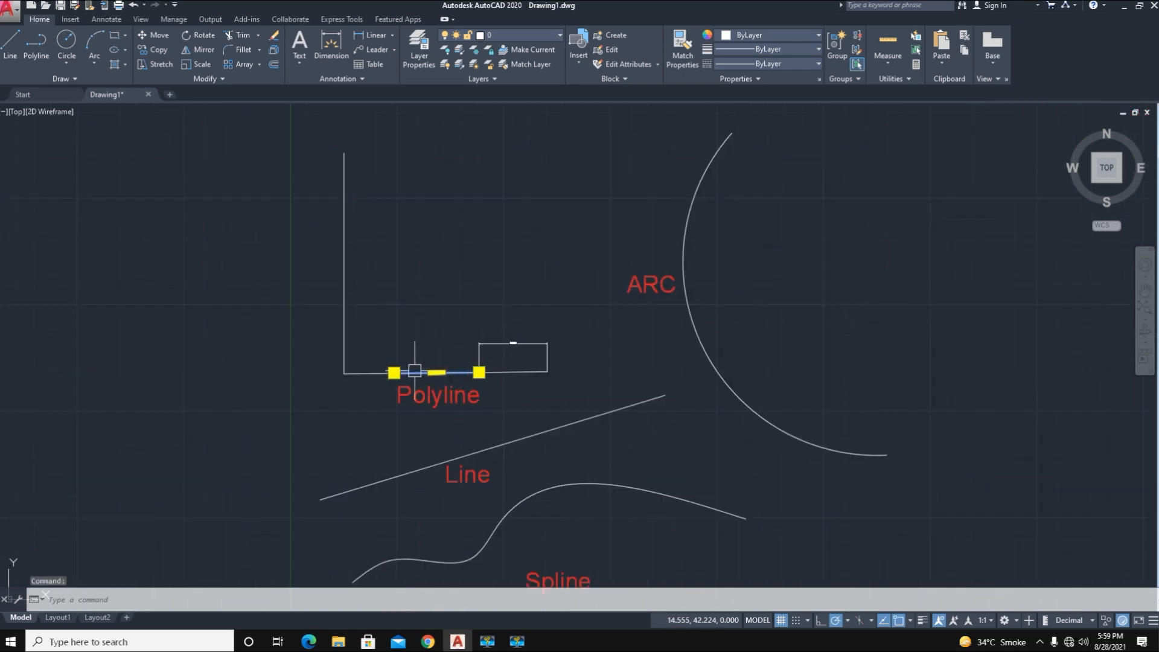
pyautogui.click(358, 56)
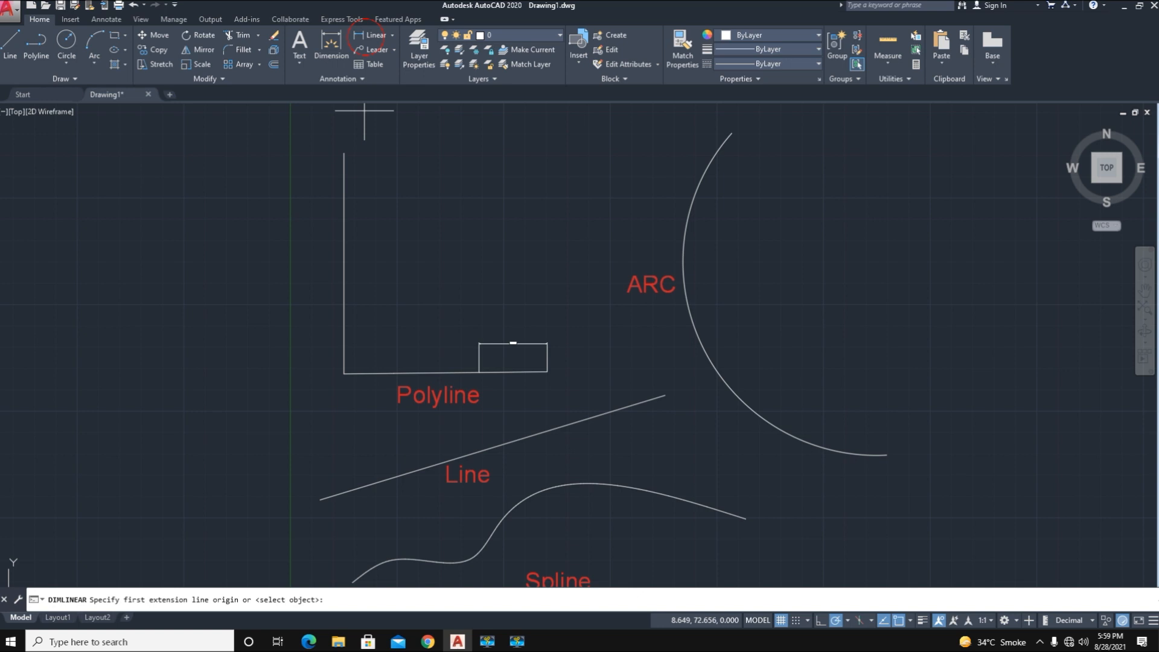
pyautogui.click(394, 373)
pyautogui.click(478, 372)
pyautogui.click(431, 351)
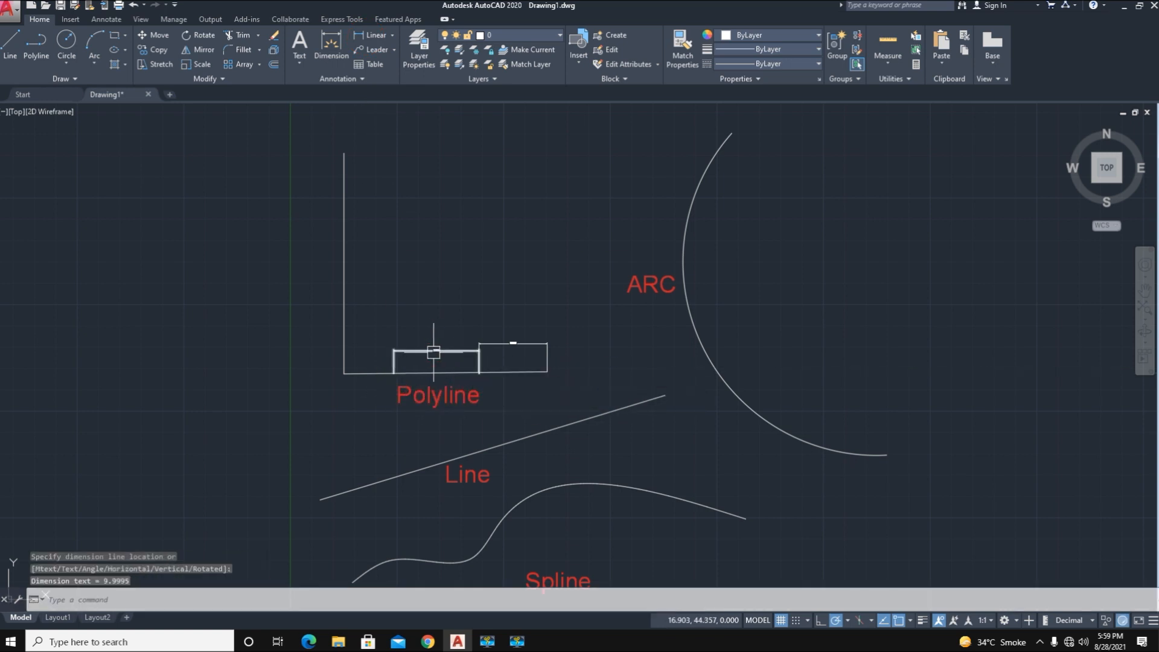
# Set the linear dimension precision of the Standard dimension style to two decimal places (0.00).
pyautogui.scroll(9, 431, 352)
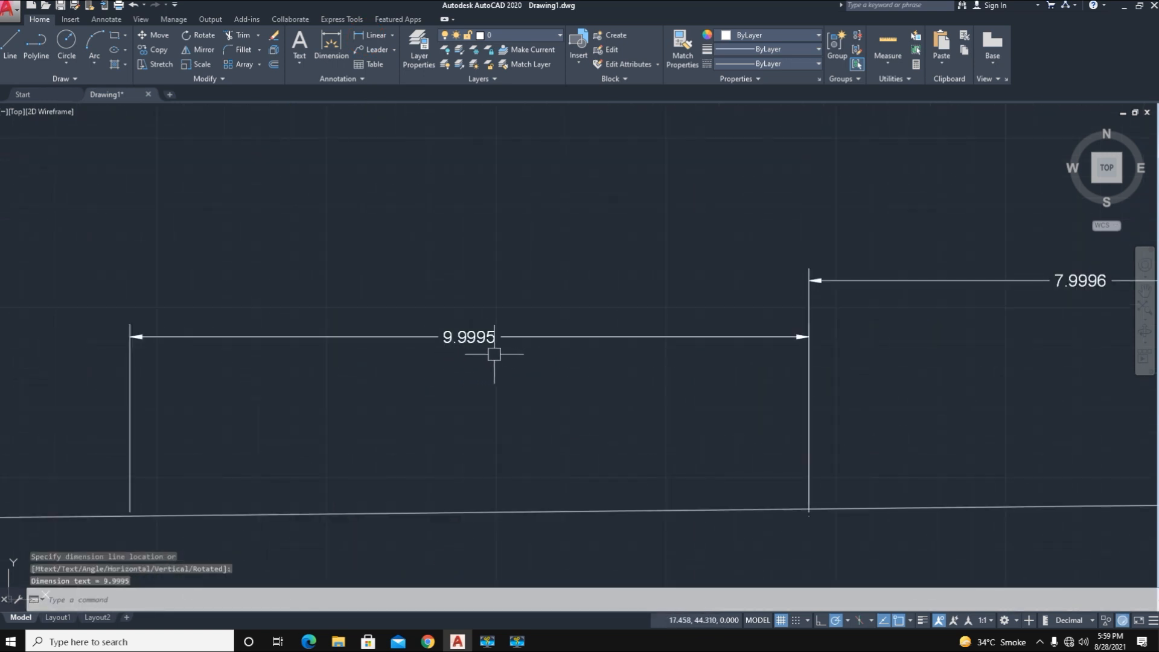
pyautogui.press('Escape')
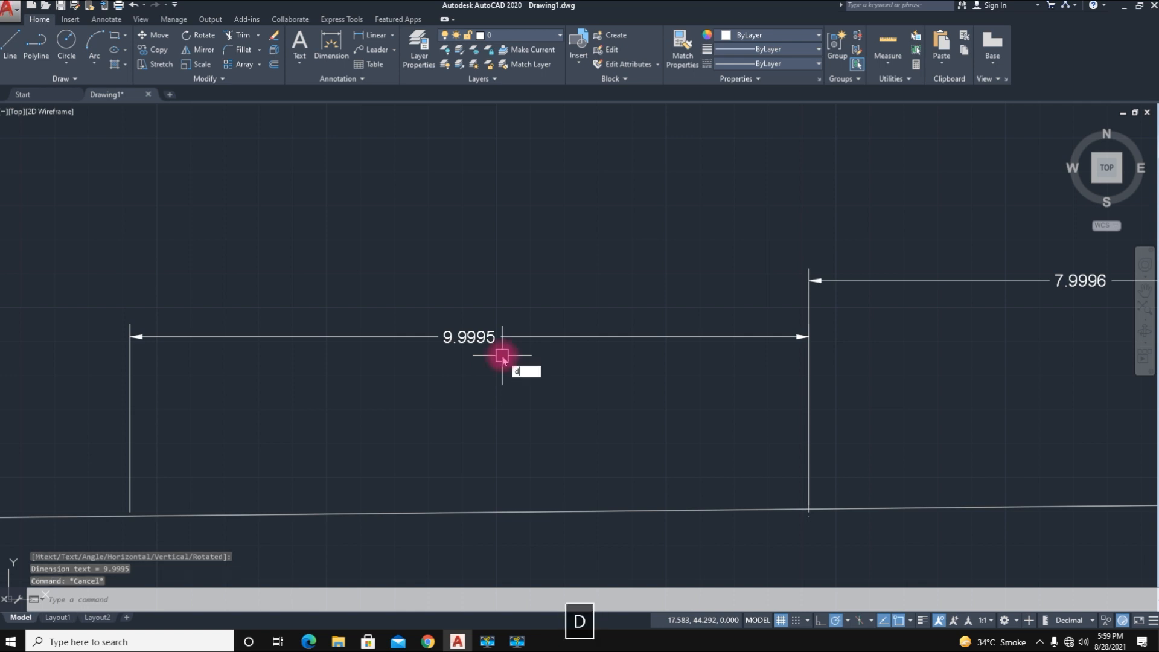
pyautogui.press('space')
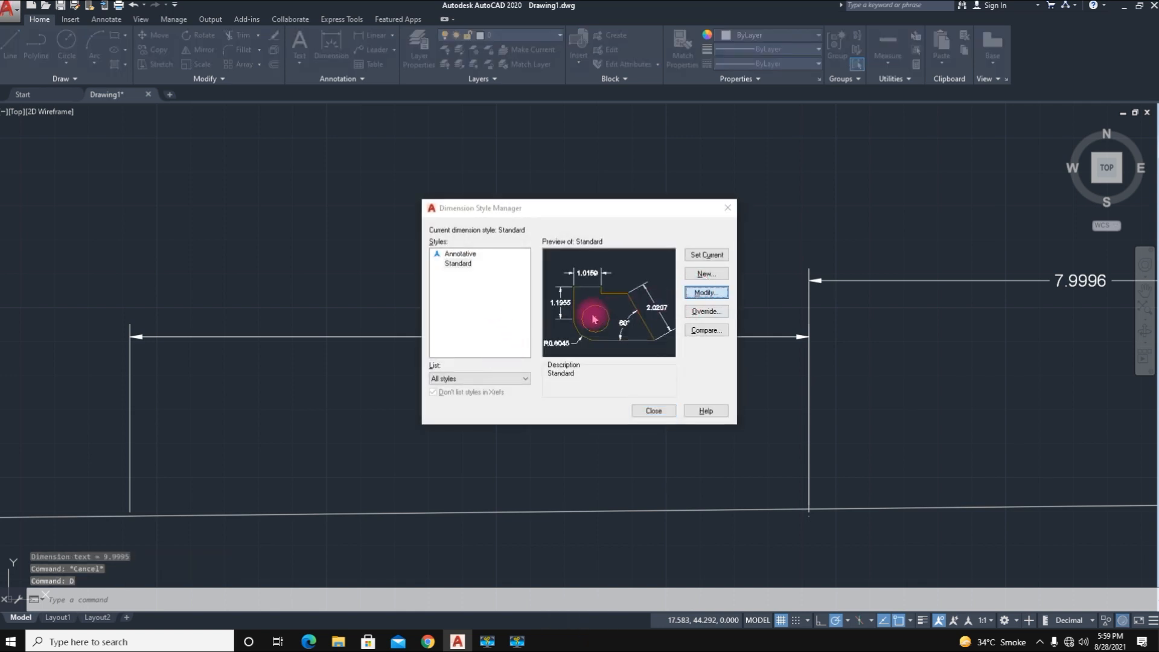
pyautogui.click(580, 191)
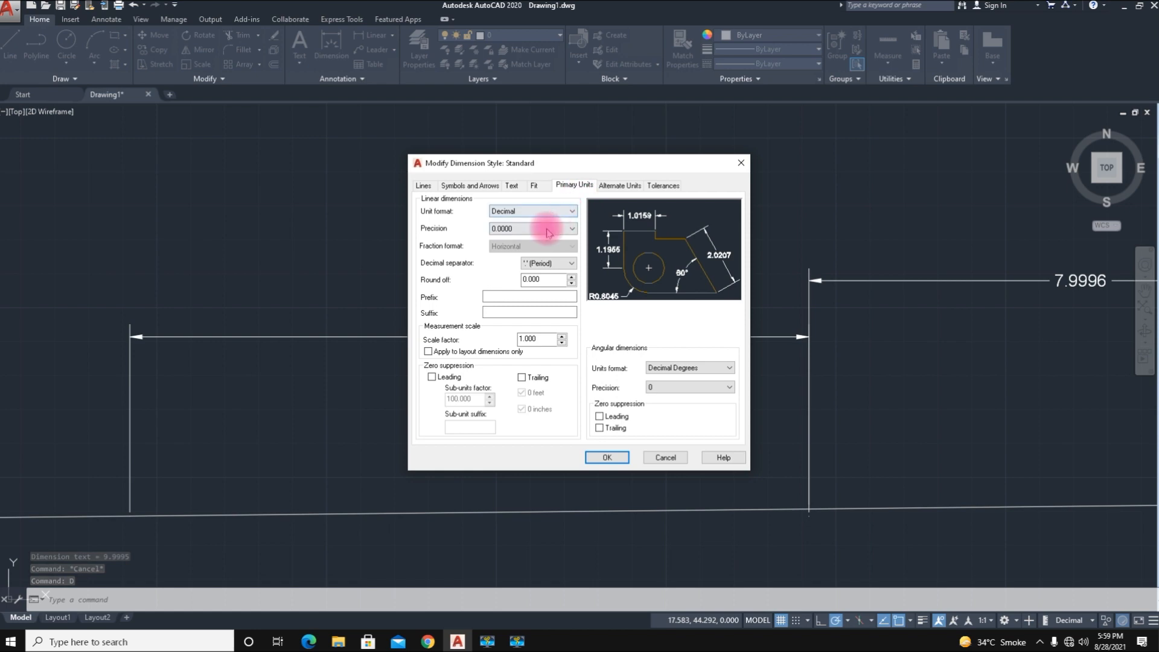
pyautogui.click(547, 230)
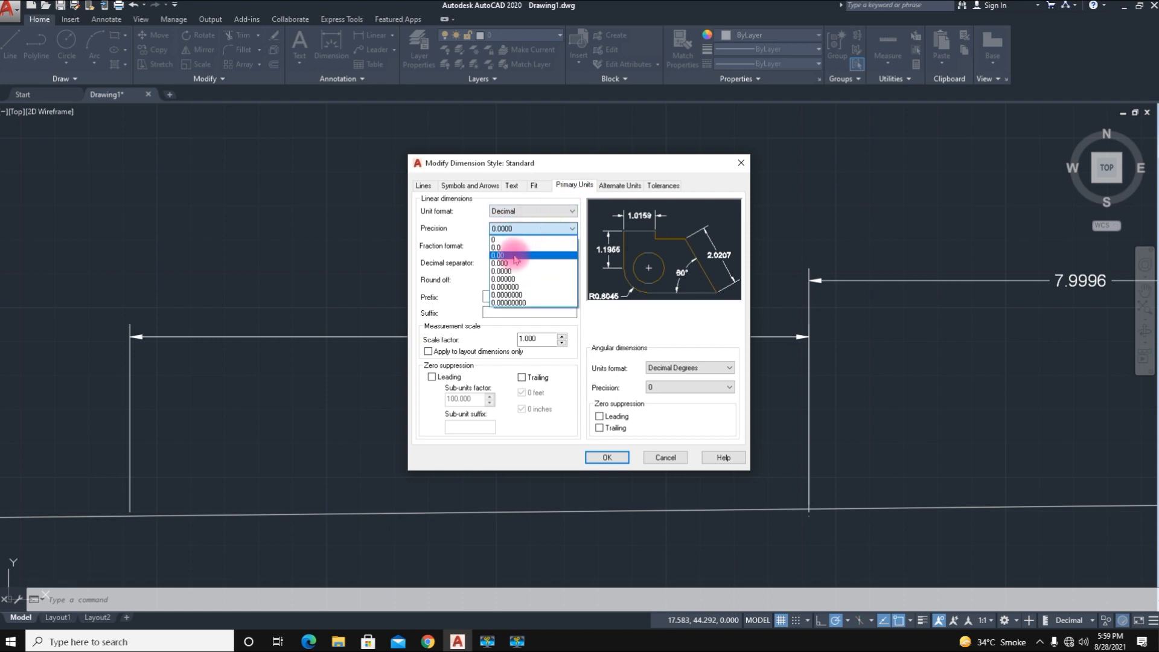
pyautogui.click(514, 255)
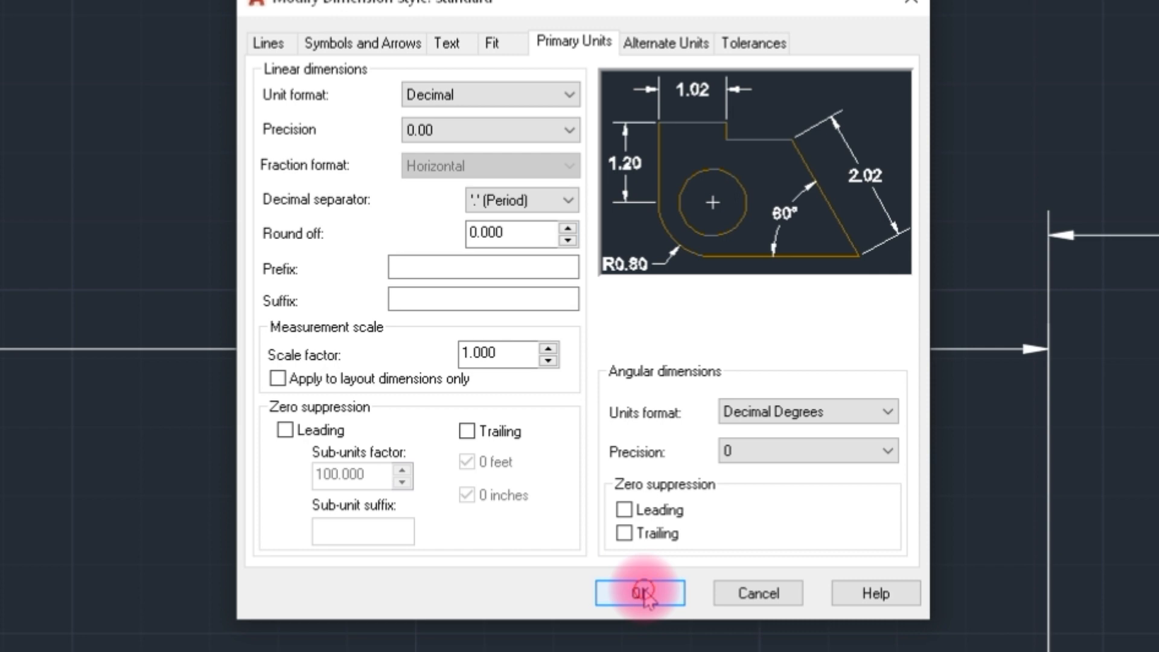
pyautogui.click(641, 593)
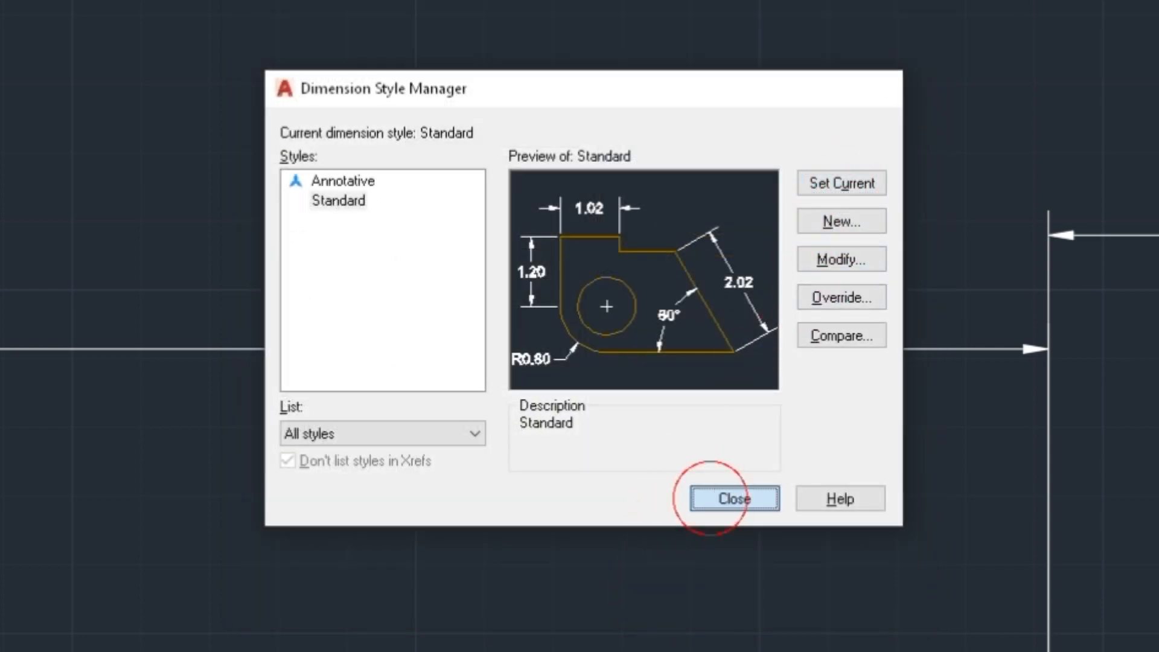
pyautogui.click(714, 501)
pyautogui.scroll(-3, 433, 432)
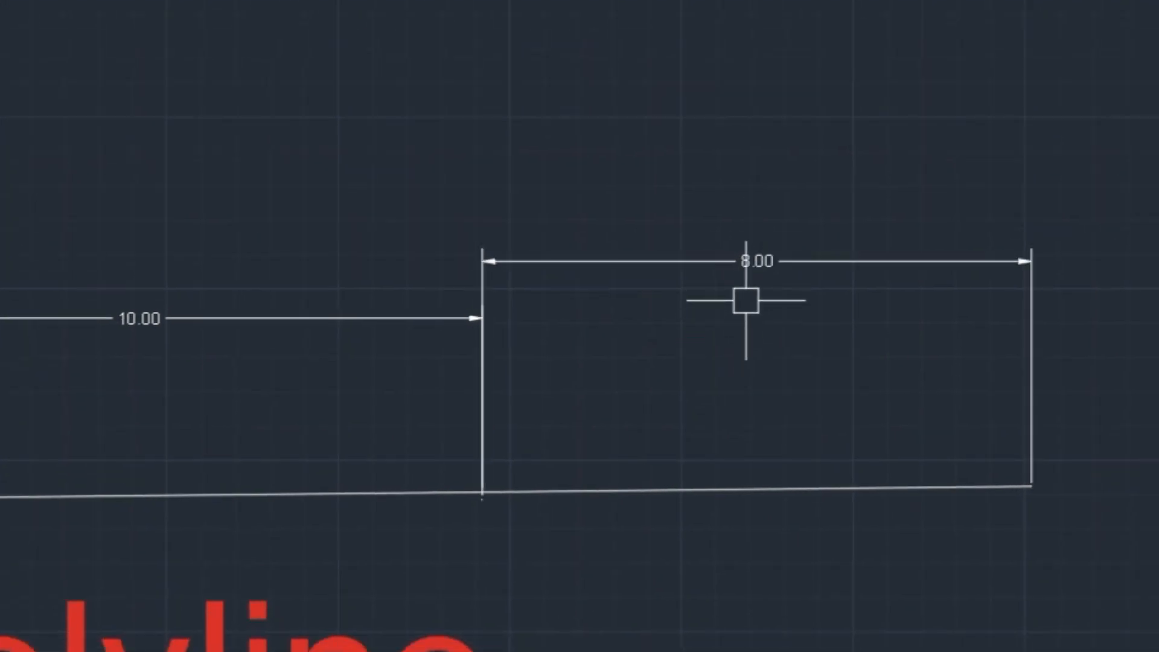
# Check the polyline's remaining broken pieces and add a linear dimension along the upper segment of its vertical leg, placing the dimension line to its right.
pyautogui.click(220, 495)
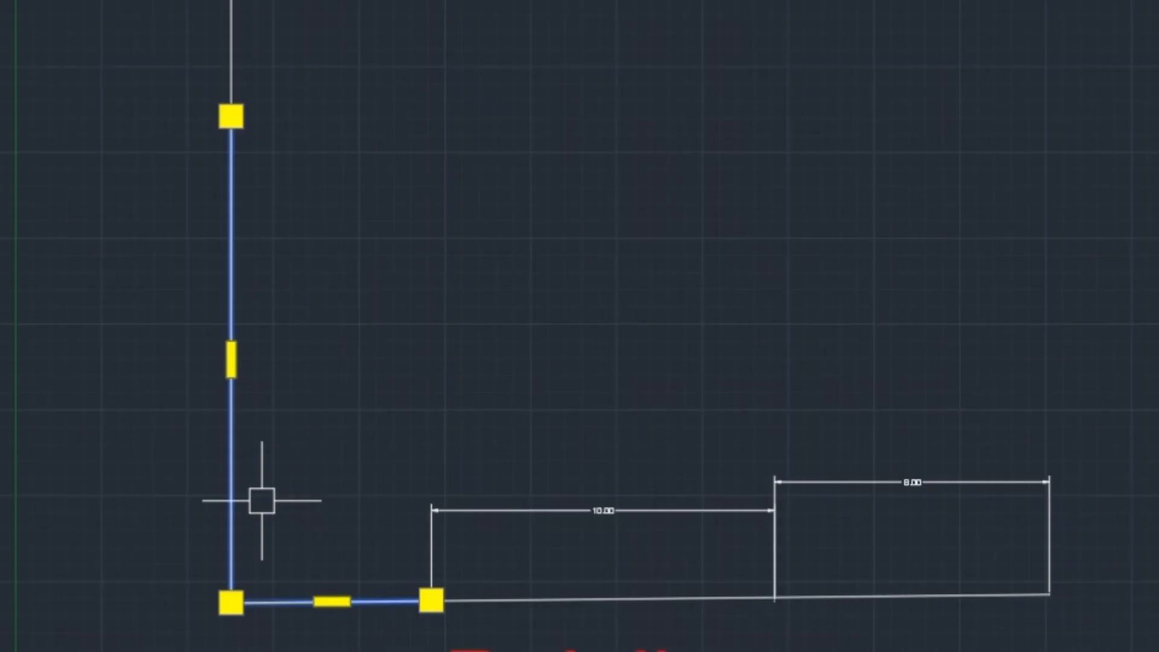
pyautogui.click(217, 109)
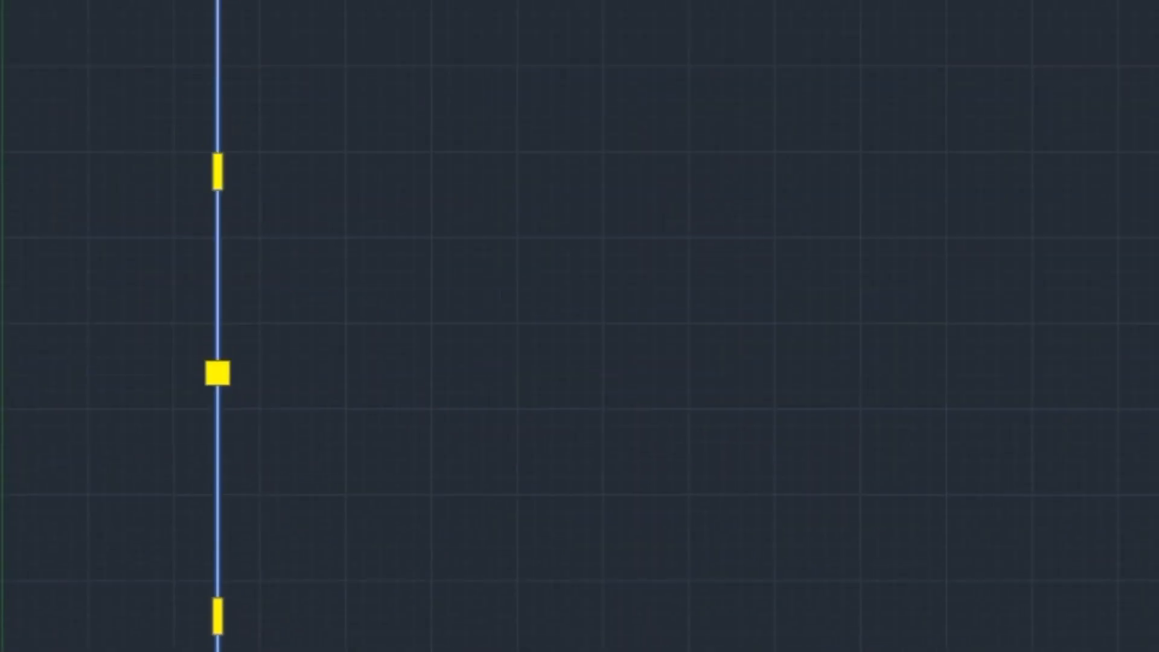
pyautogui.press('Escape')
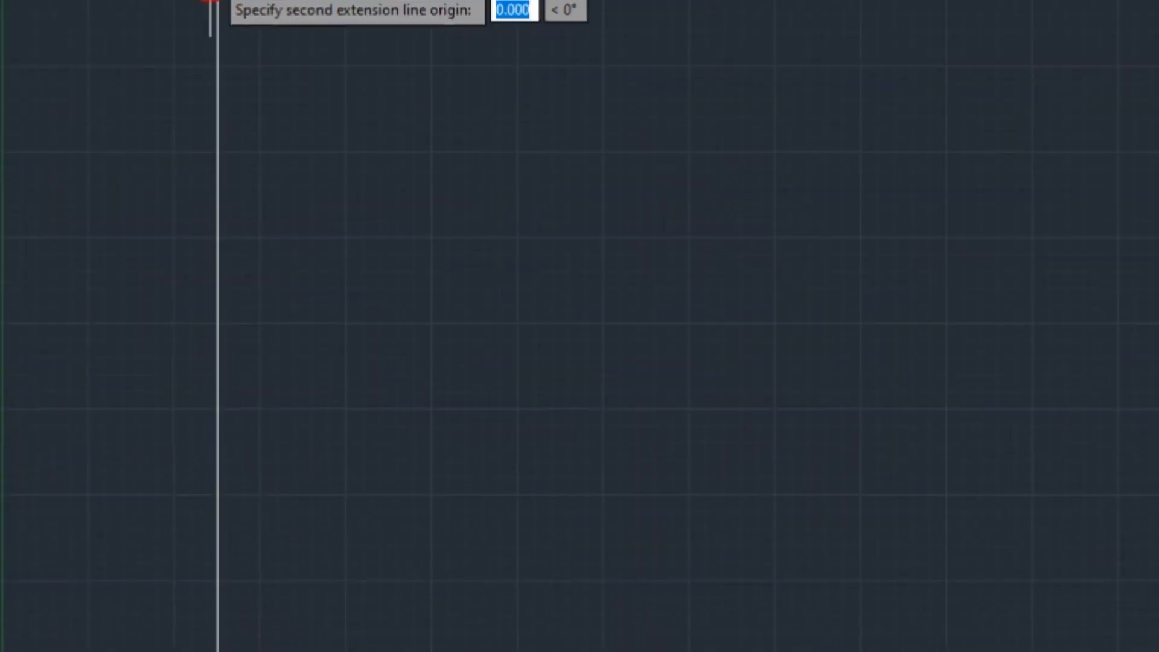
pyautogui.click(217, 427)
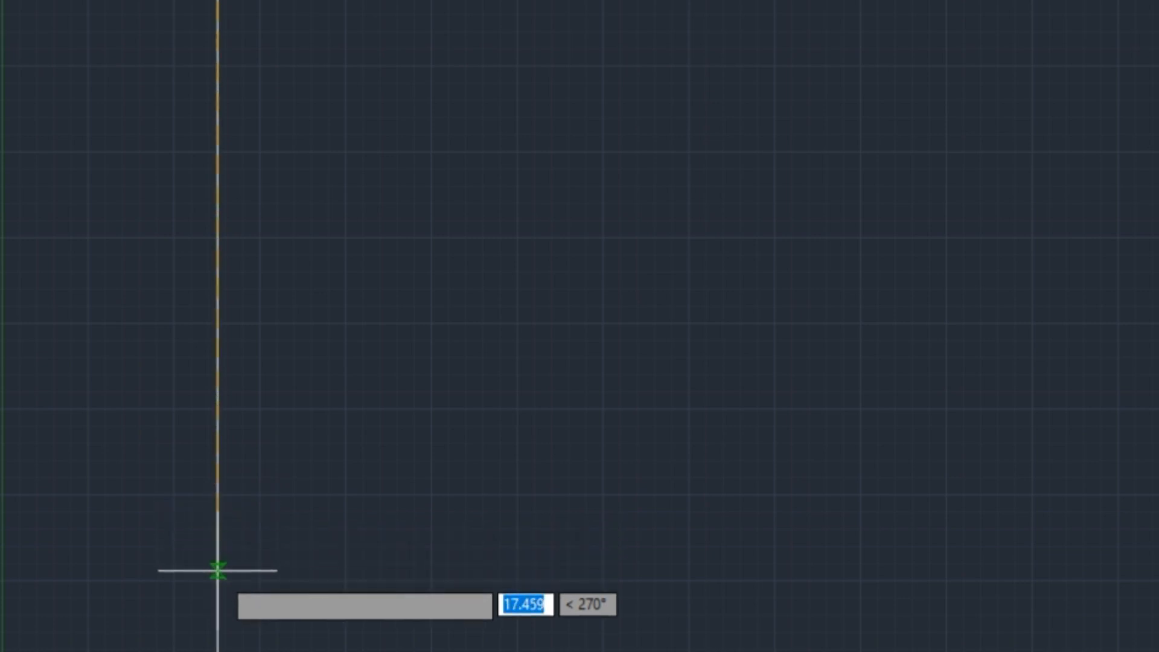
pyautogui.scroll(-3, 217, 589)
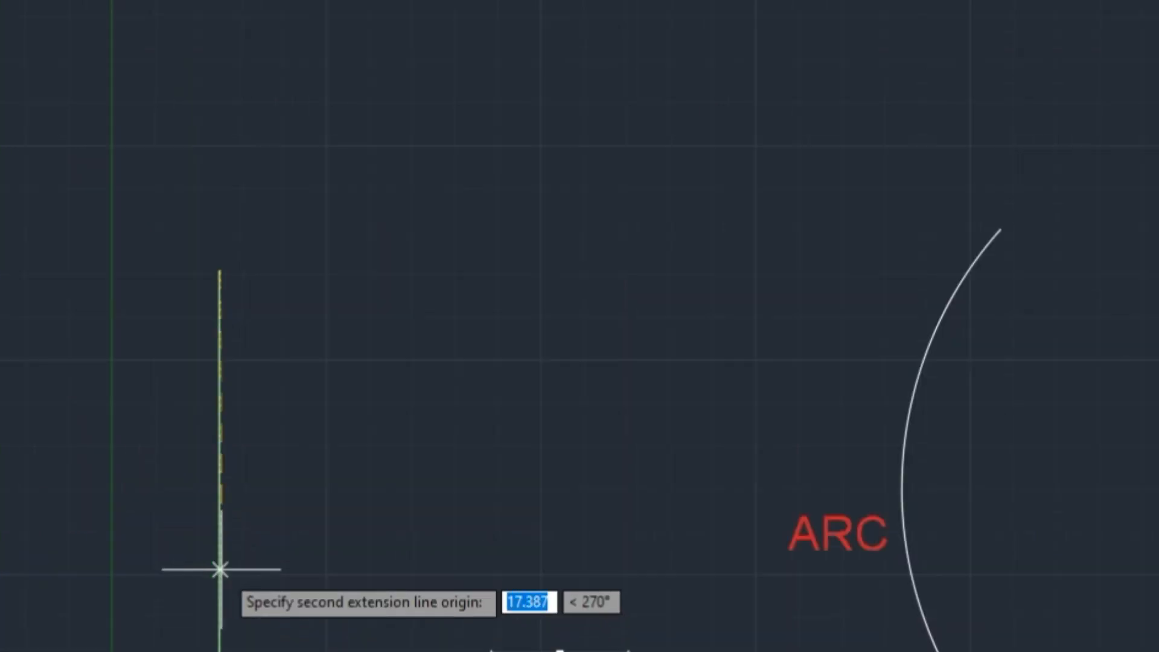
pyautogui.click(219, 469)
pyautogui.scroll(3, 233, 387)
pyautogui.scroll(6, 287, 354)
pyautogui.moveTo(404, 392); pyautogui.dragTo(364, 260, button='middle')
pyautogui.scroll(-3, 365, 264)
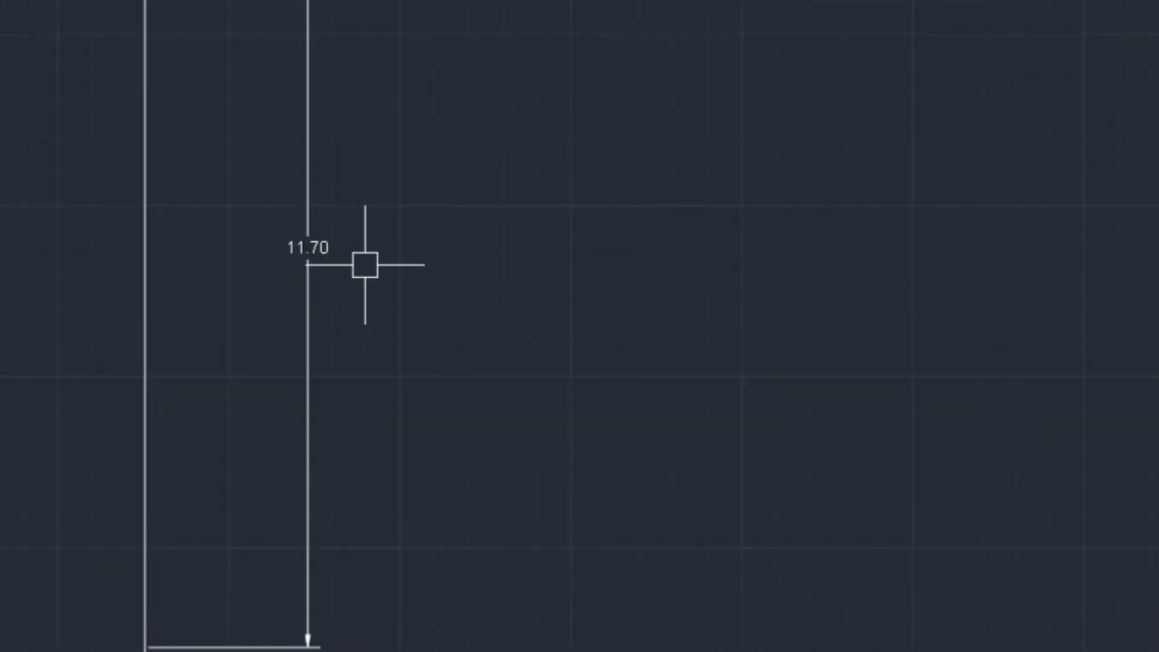
# Run SEGBR on the sloped line from its lower end, breaking it at four successive distances of 10.
pyautogui.scroll(-1, 353, 651)
pyautogui.moveTo(353, 650); pyautogui.dragTo(293, 279, button='middle')
pyautogui.scroll(2, 340, 346)
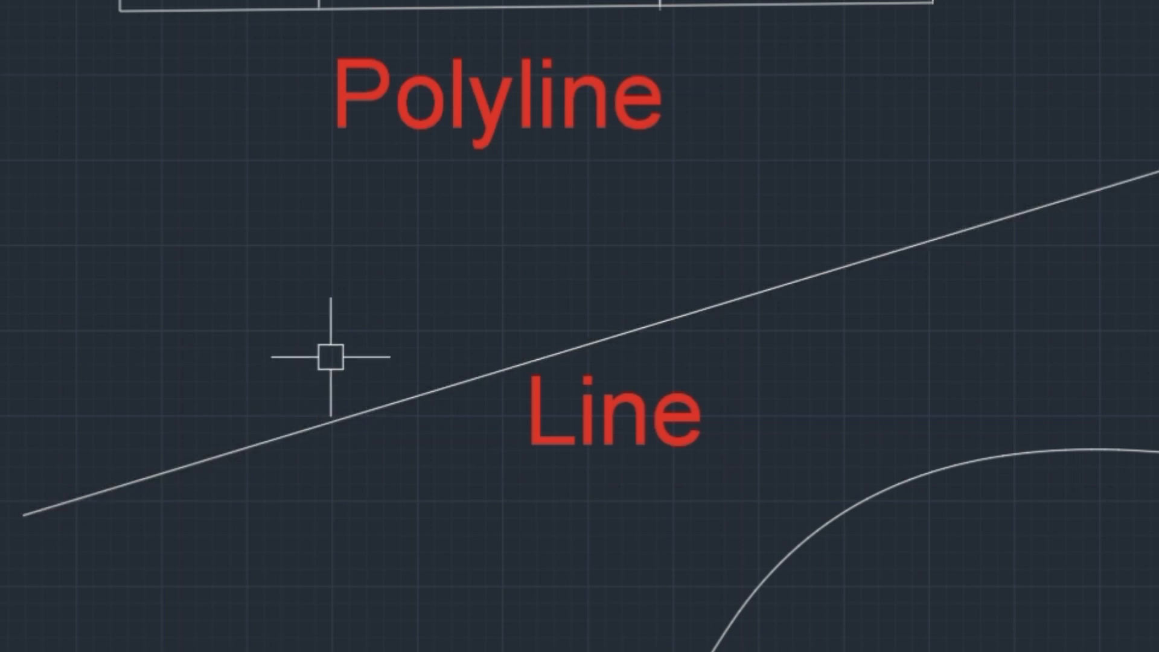
pyautogui.moveTo(329, 354); pyautogui.dragTo(253, 440, button='middle')
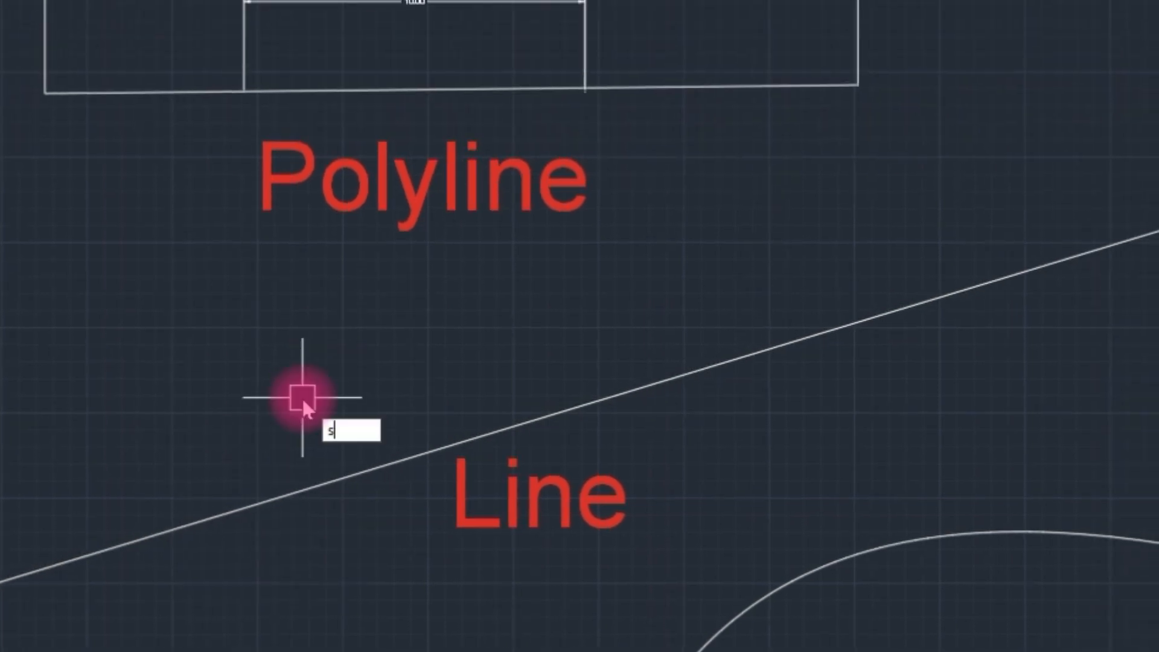
pyautogui.write('eg')
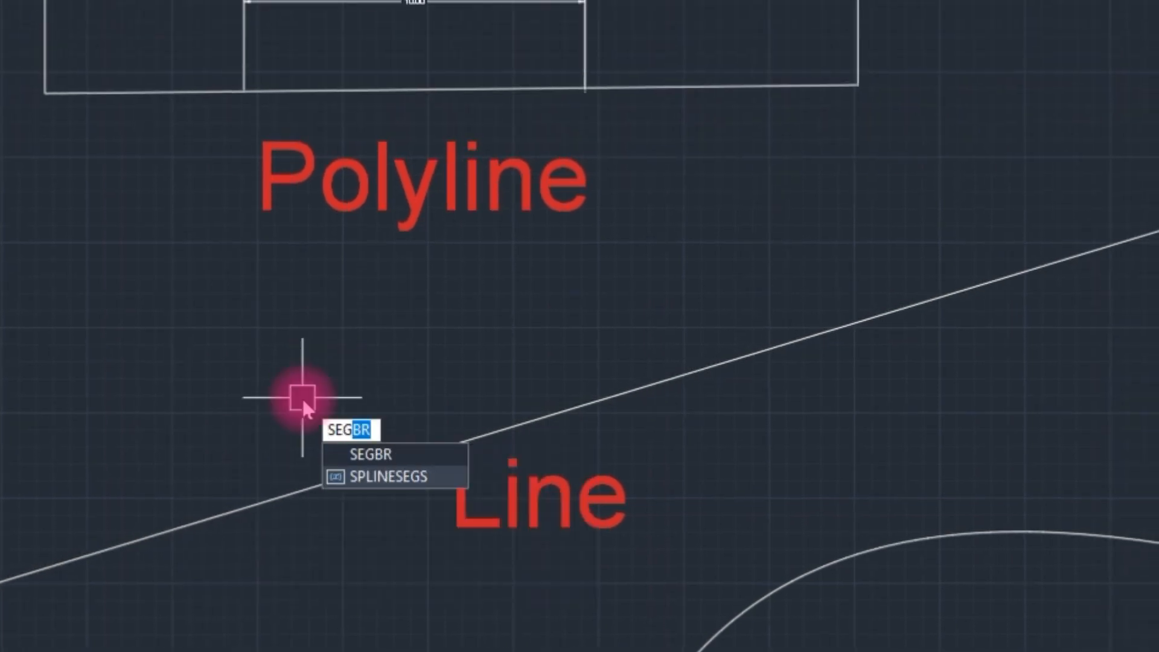
pyautogui.write('br')
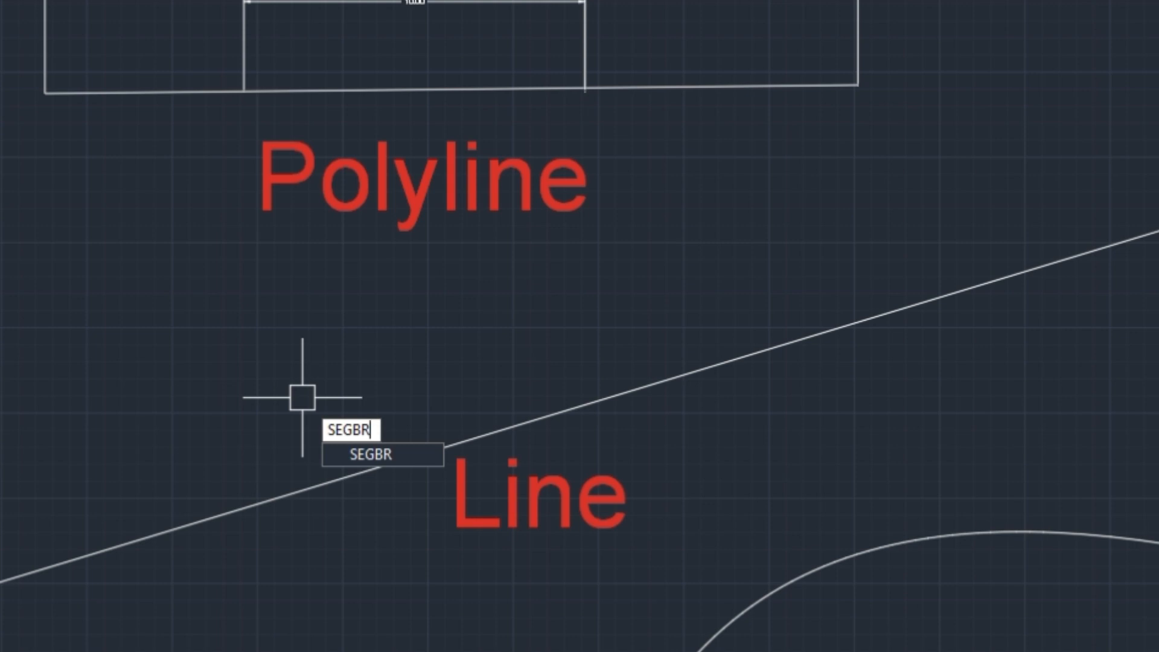
pyautogui.press('Return')
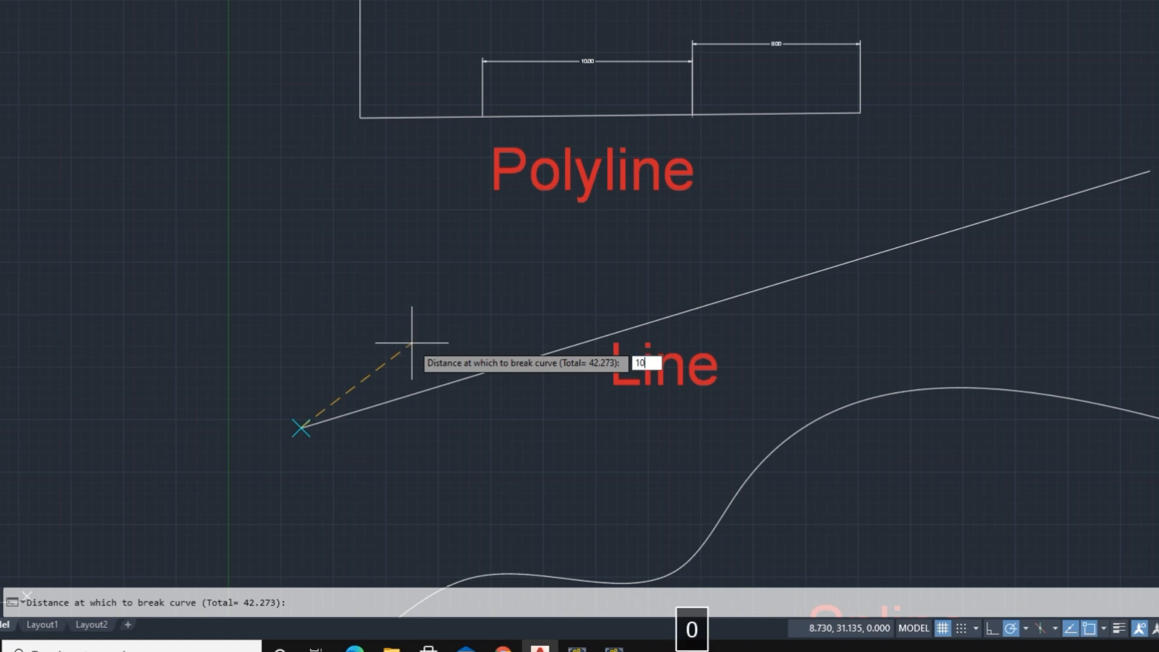
pyautogui.press('Return')
pyautogui.write('10')
pyautogui.press('Return')
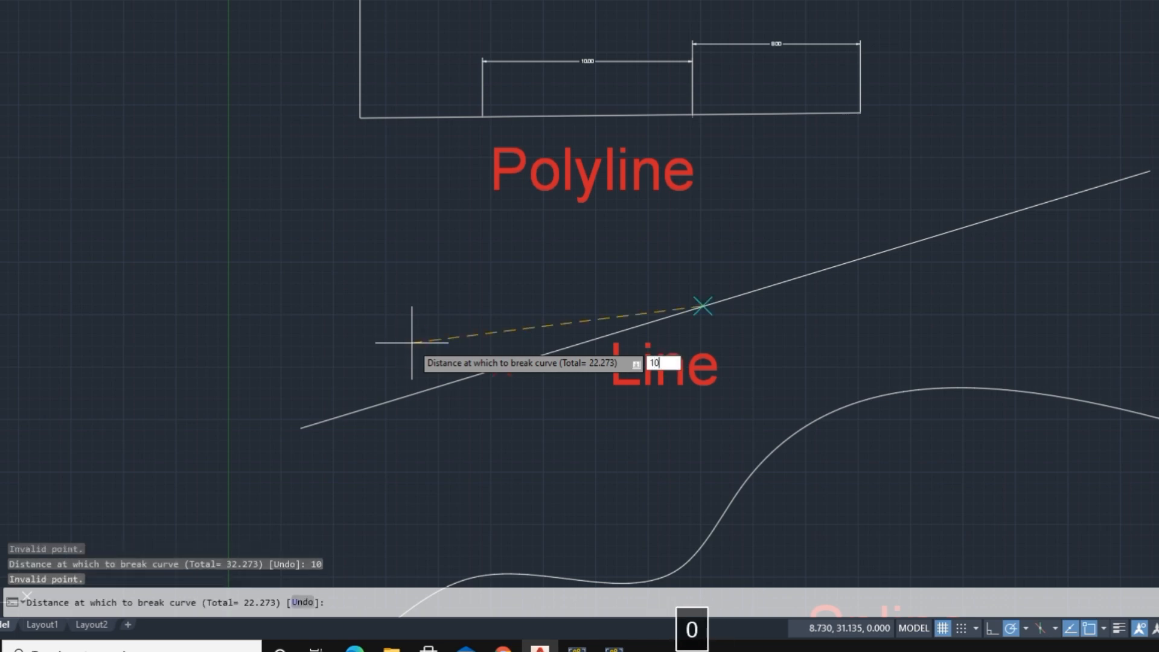
pyautogui.press('Return')
pyautogui.write('10')
pyautogui.press('Return')
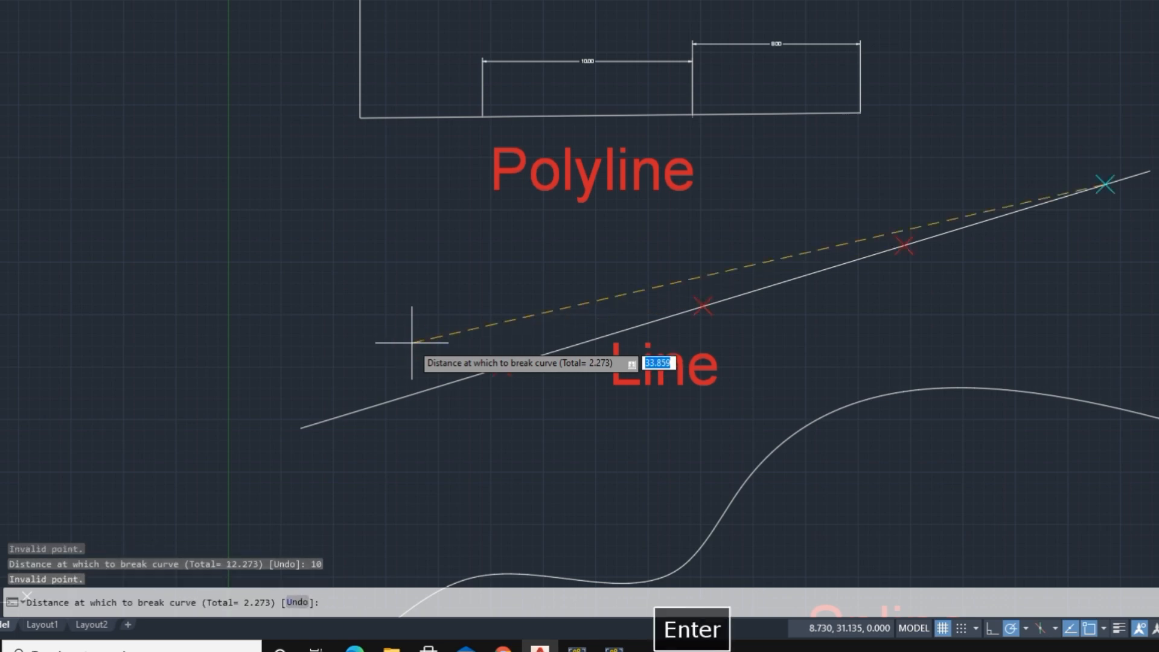
pyautogui.press('space')
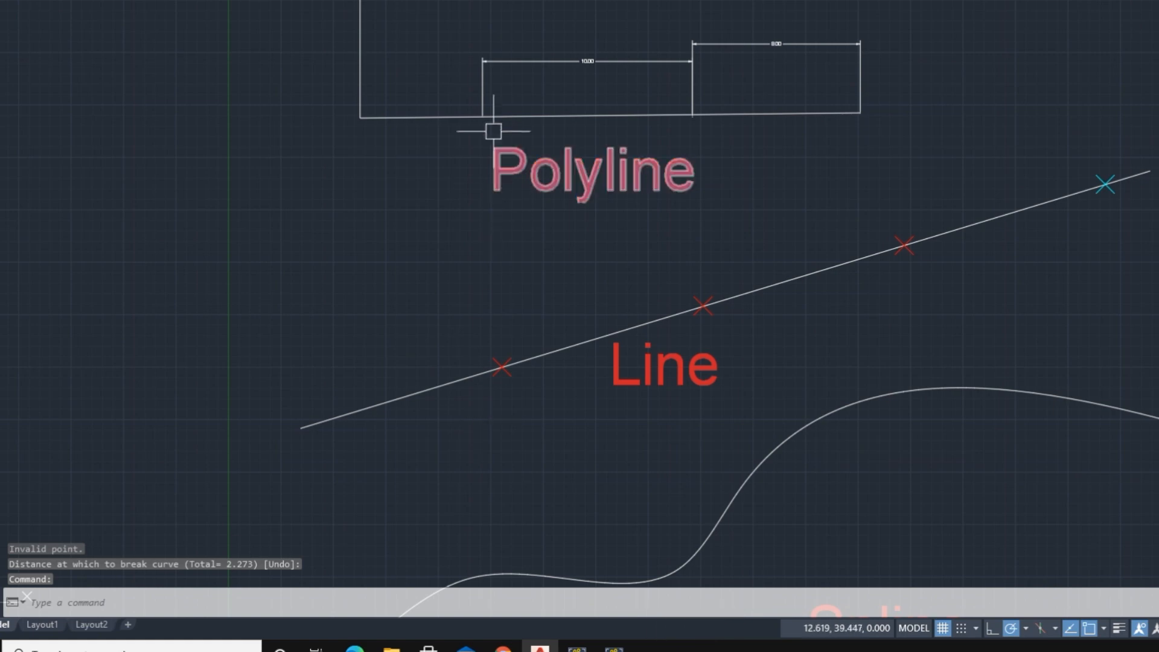
pyautogui.click(483, 1)
pyautogui.click(510, 368)
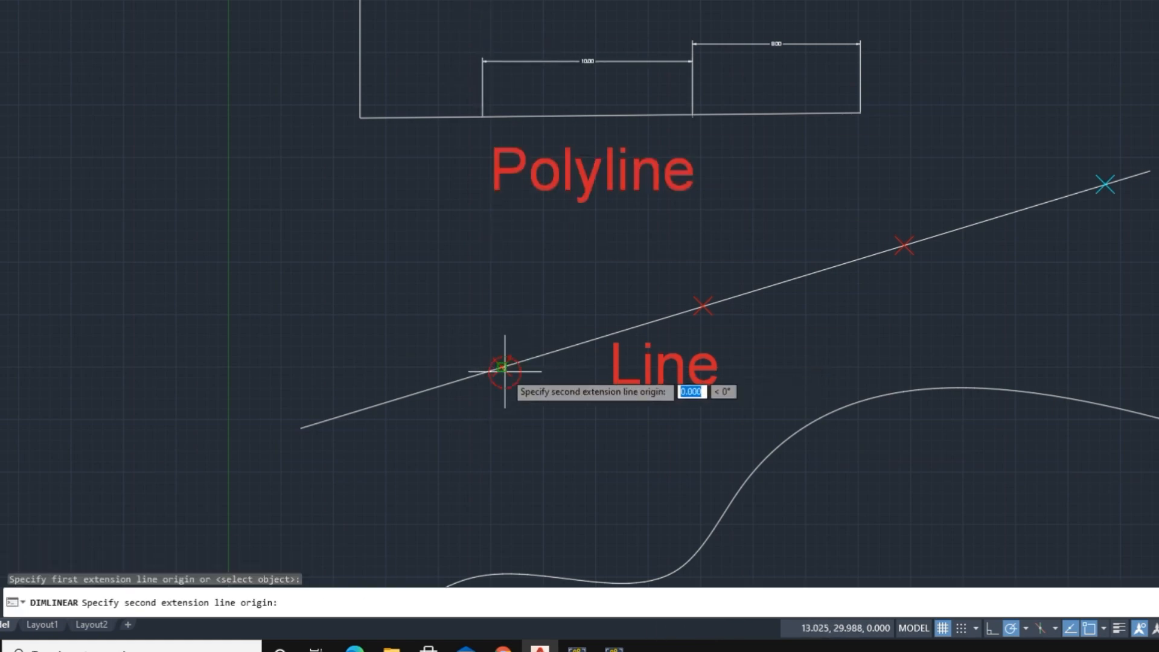
pyautogui.click(701, 307)
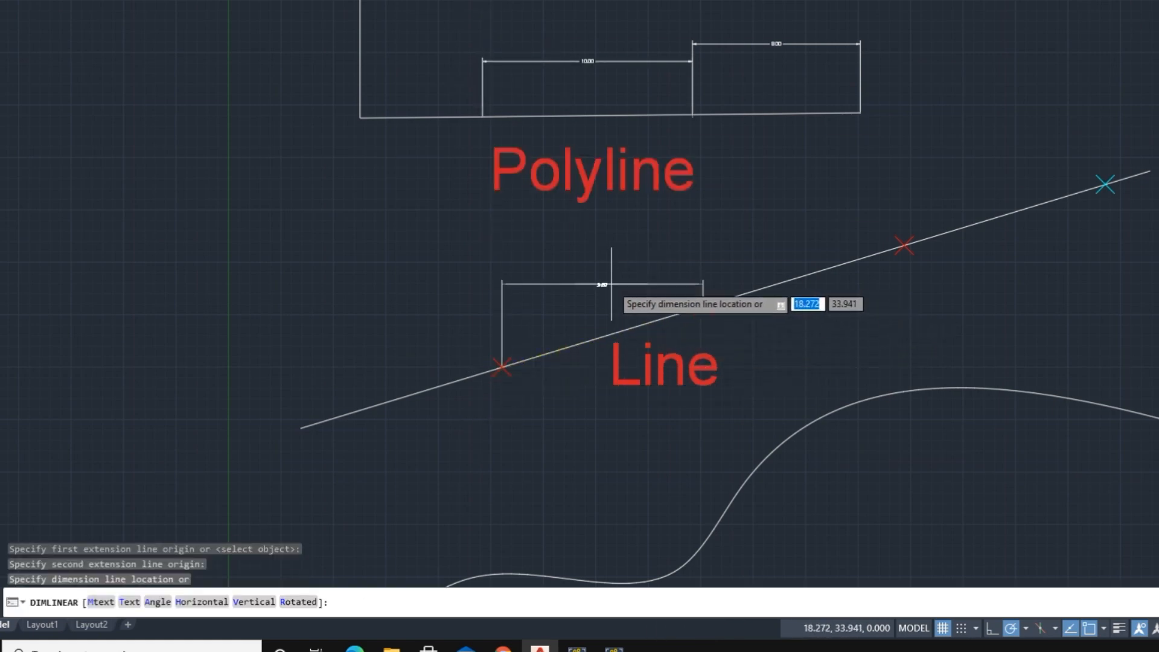
pyautogui.press('Escape')
# Add an aligned dimension between the first and second break points of the sloped line, placing the dimension line above it.
pyautogui.click(479, 1)
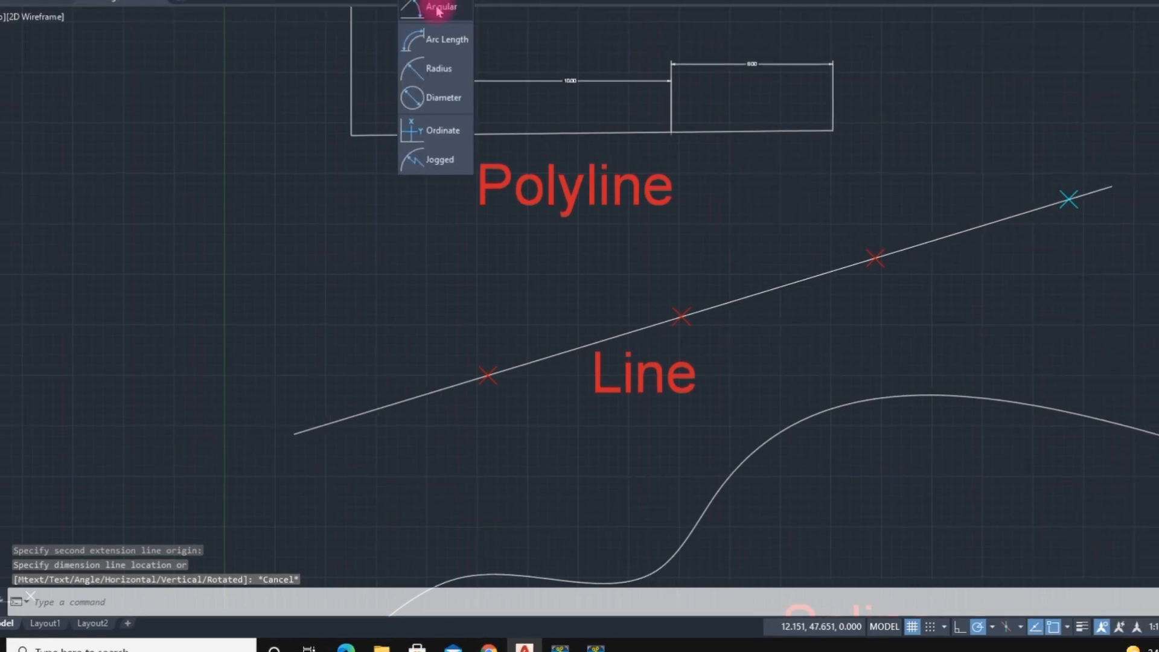
pyautogui.click(423, 12)
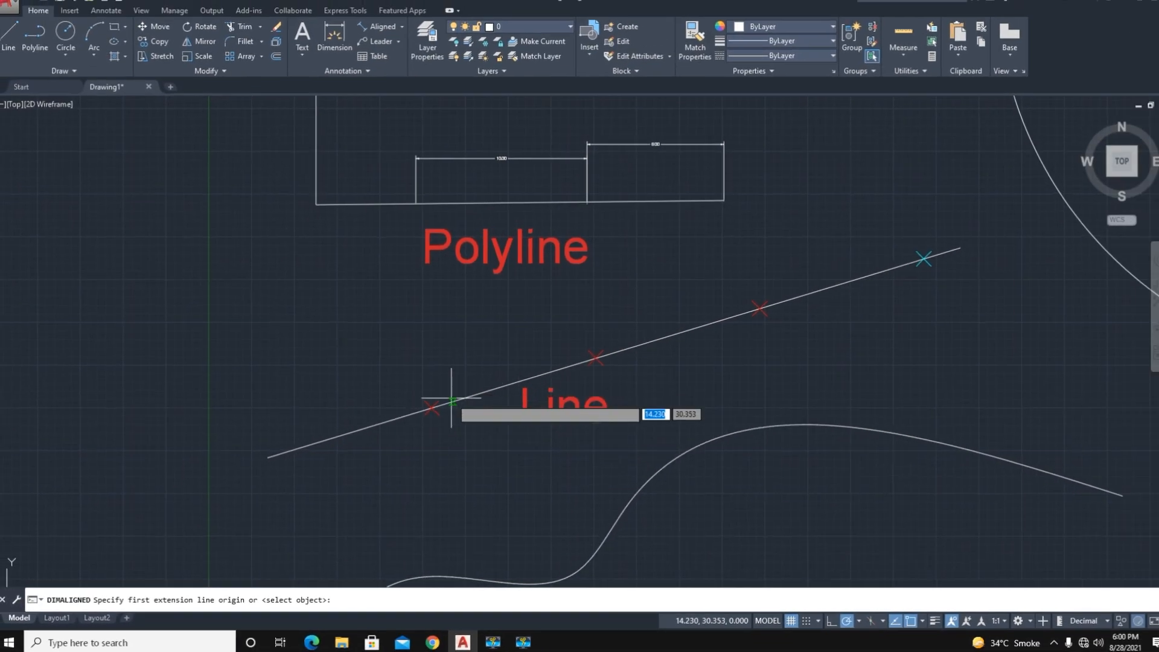
pyautogui.click(432, 409)
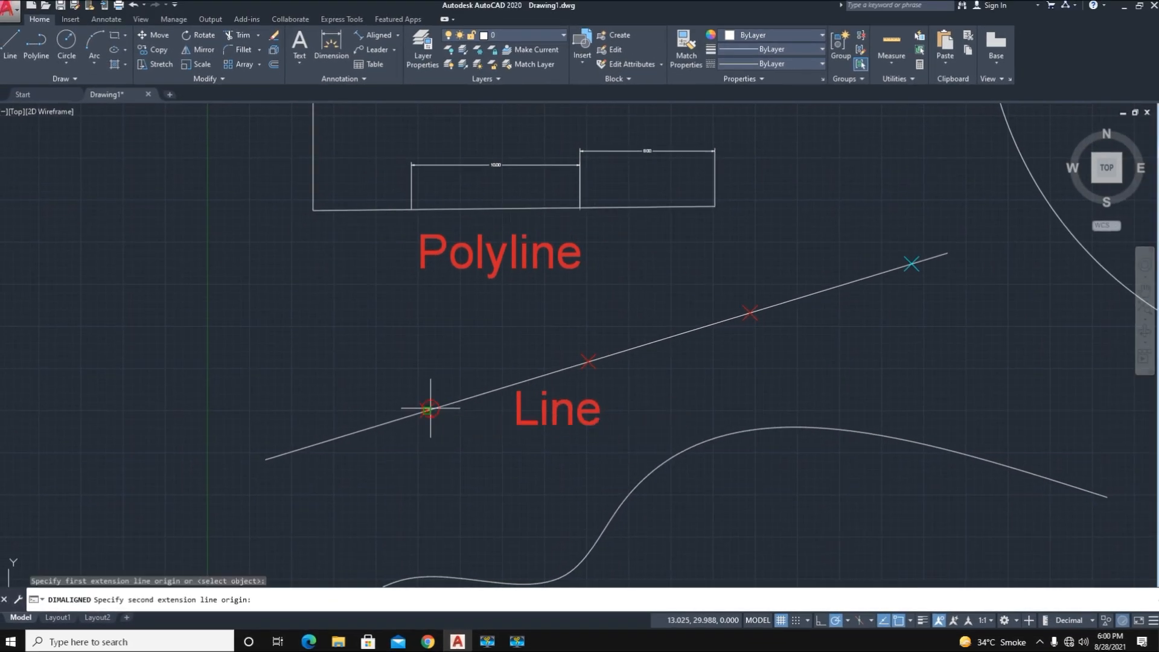
pyautogui.click(596, 358)
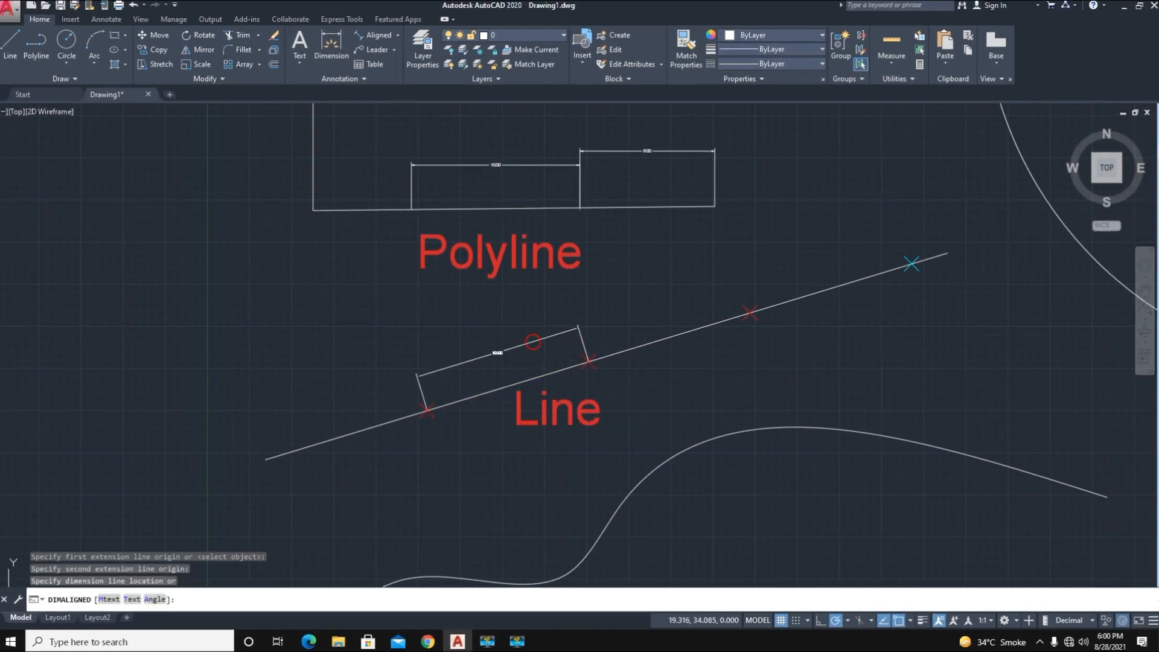
pyautogui.click(533, 342)
pyautogui.scroll(6, 495, 373)
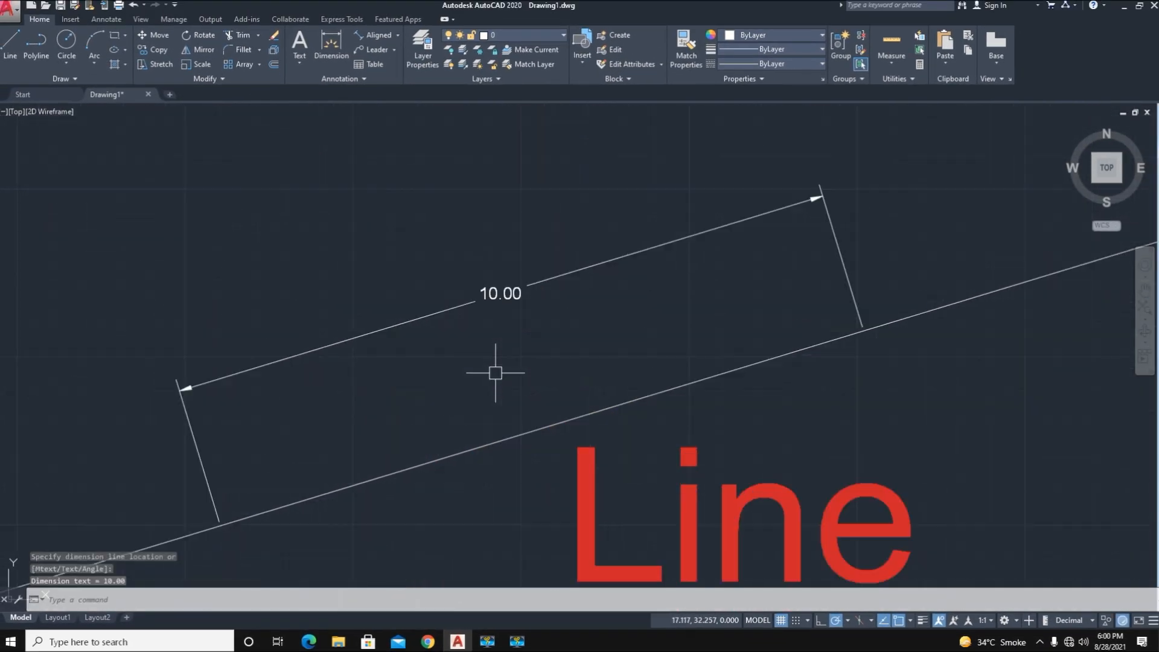
# Run SEGBR on the spline from its lower-left end, breaking it at two successive distances of 20.
pyautogui.scroll(-7, 471, 286)
pyautogui.scroll(3, 520, 347)
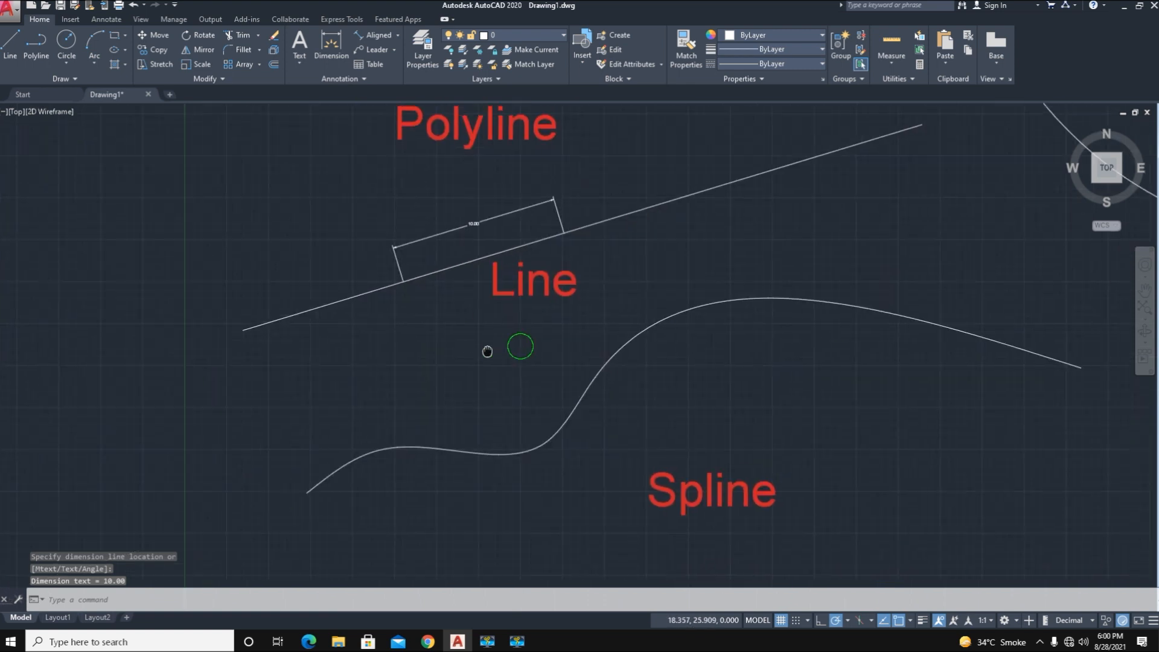
pyautogui.moveTo(518, 344); pyautogui.dragTo(375, 378, button='middle')
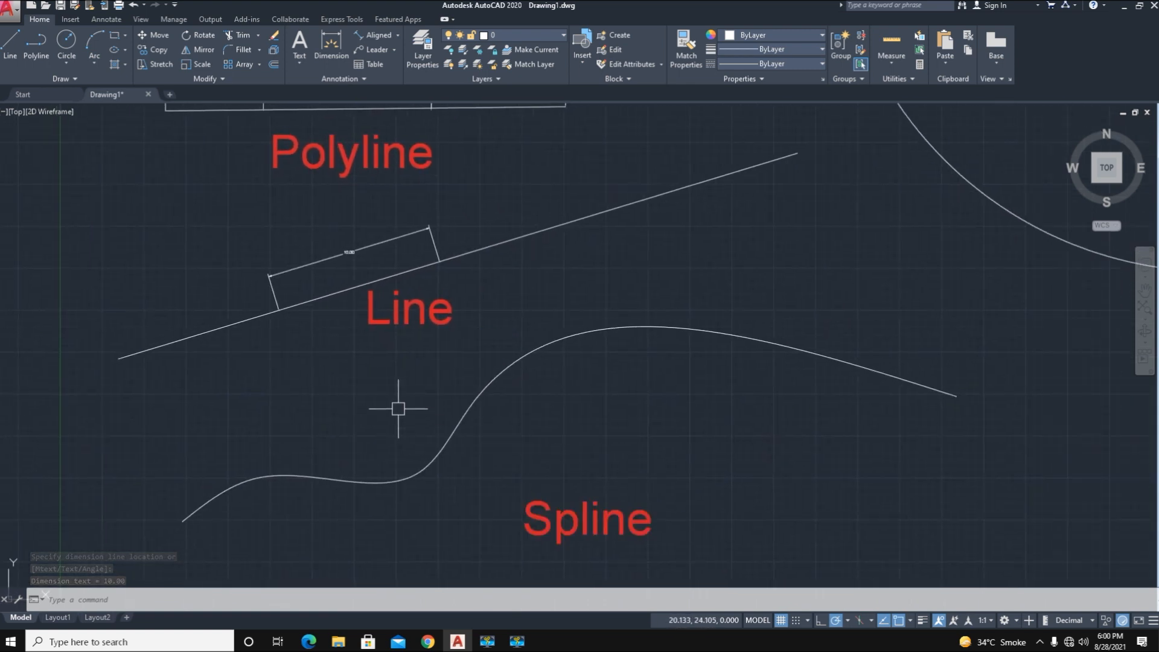
pyautogui.write('seg')
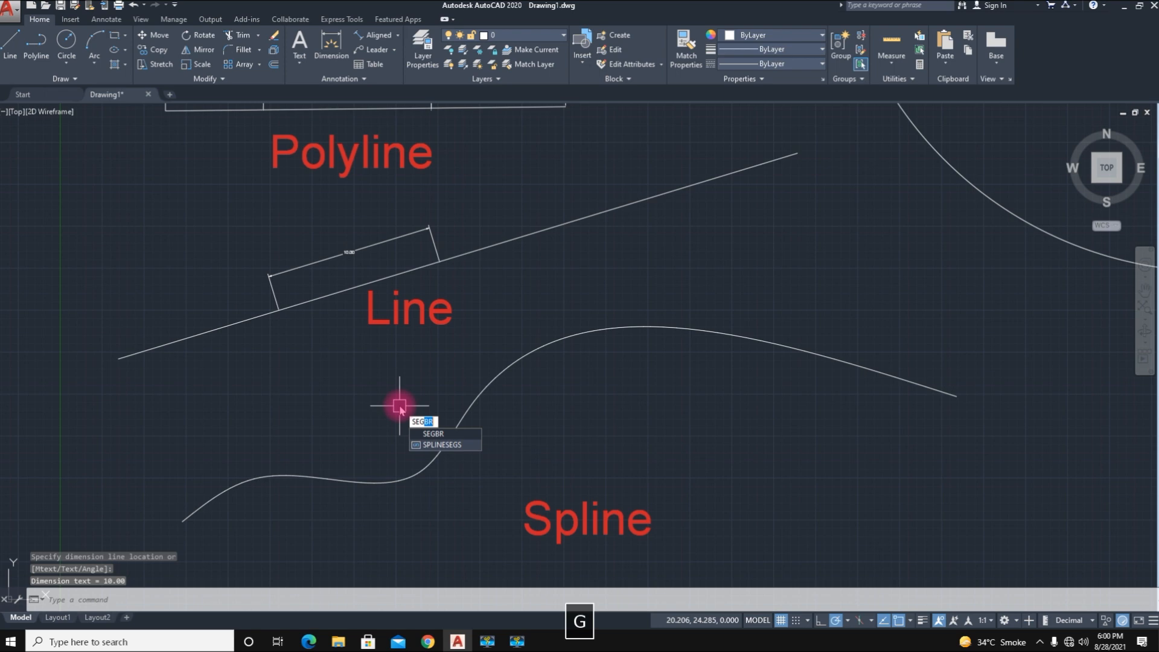
pyautogui.press('space')
pyautogui.click(440, 440)
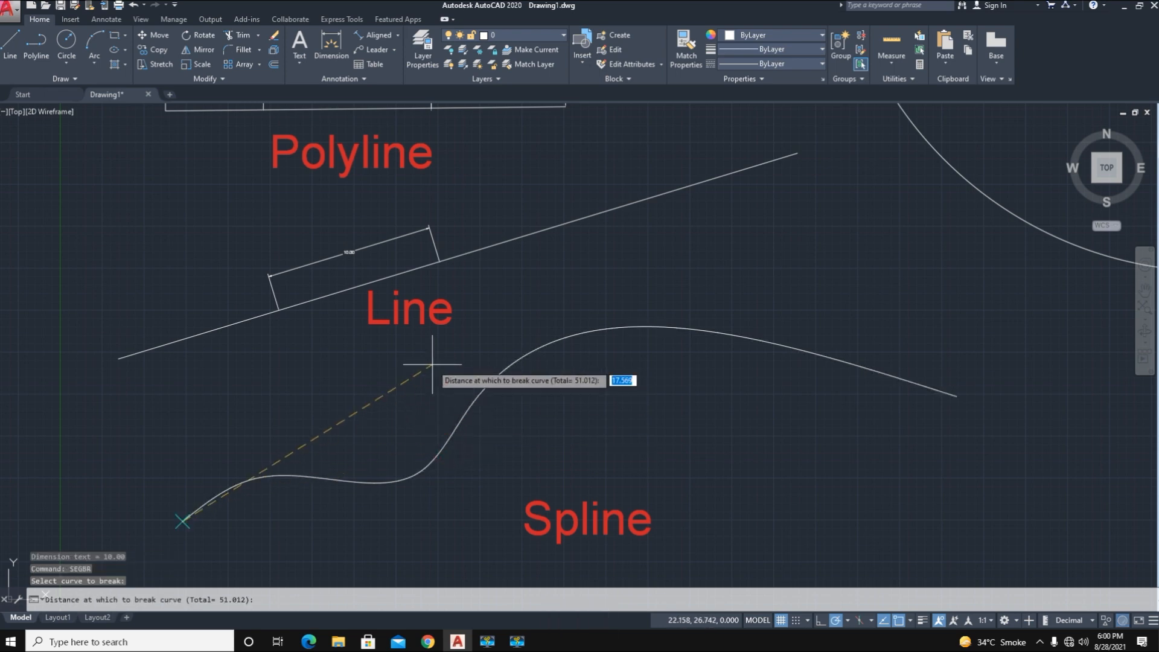
pyautogui.click(219, 602)
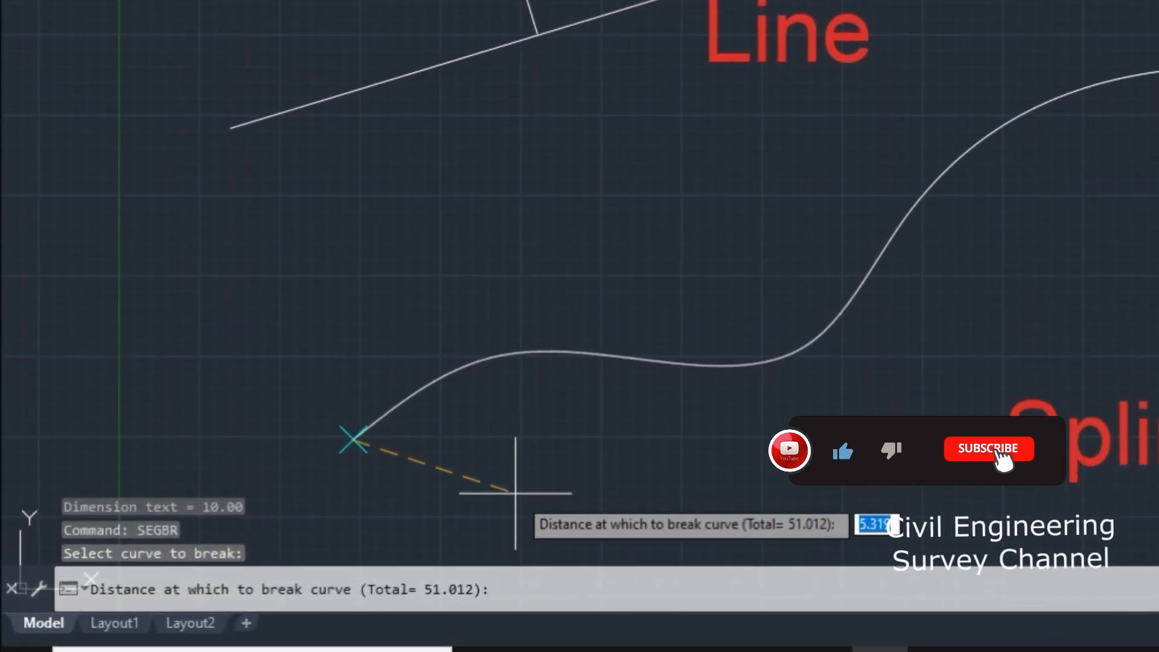
pyautogui.write('20')
pyautogui.press('Return')
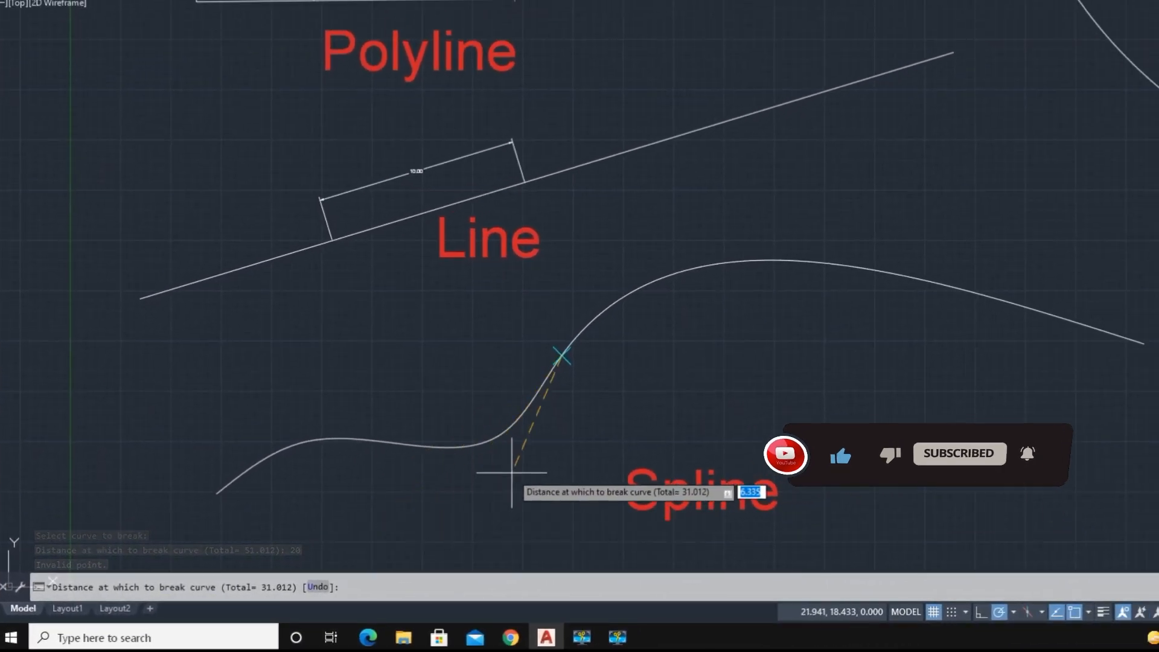
pyautogui.write('20')
pyautogui.press('Return')
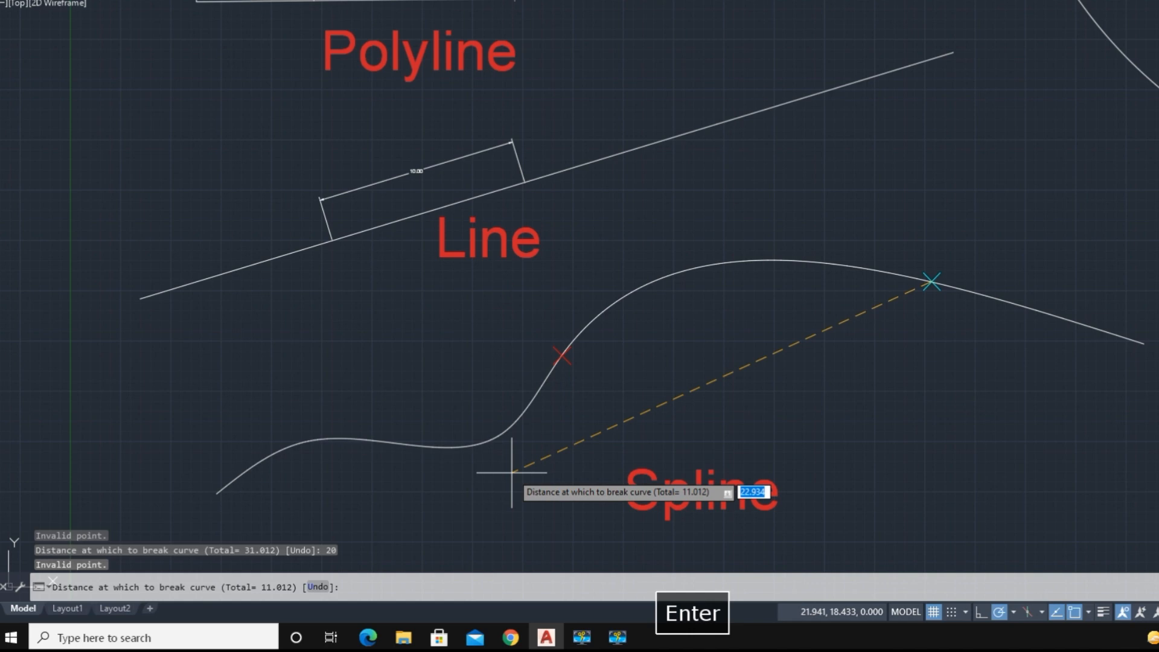
pyautogui.press('space')
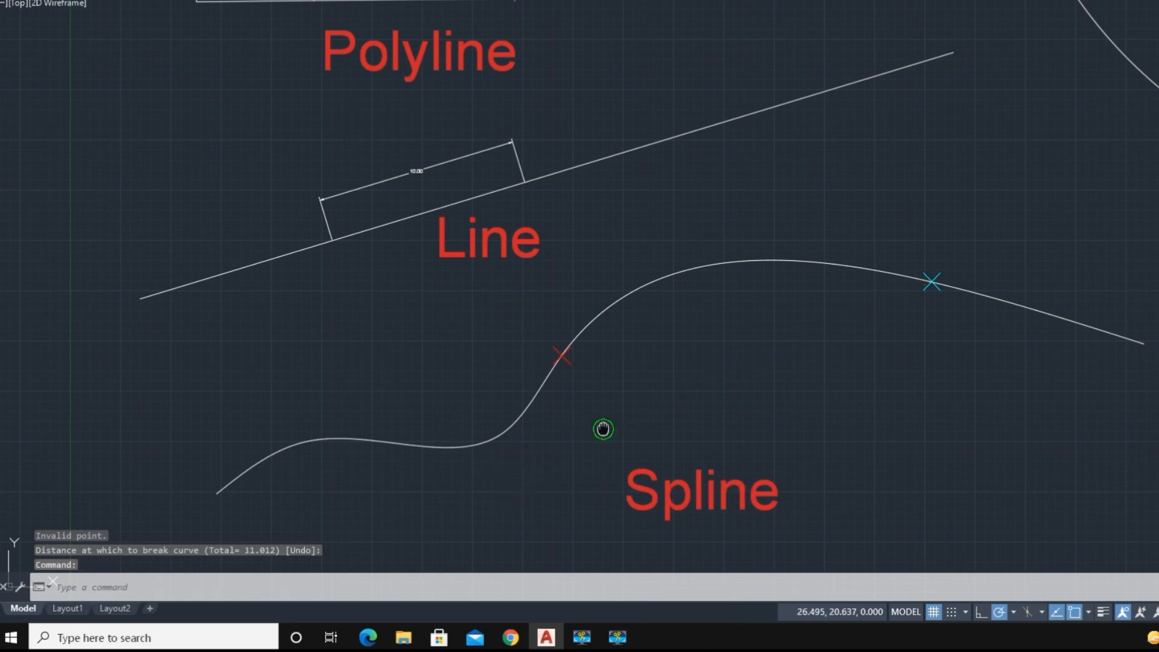
# Move the spline's first broken piece a short distance up and left, away from the rest of the curve.
pyautogui.moveTo(603, 429); pyautogui.dragTo(706, 359, button='middle')
pyautogui.click(560, 373)
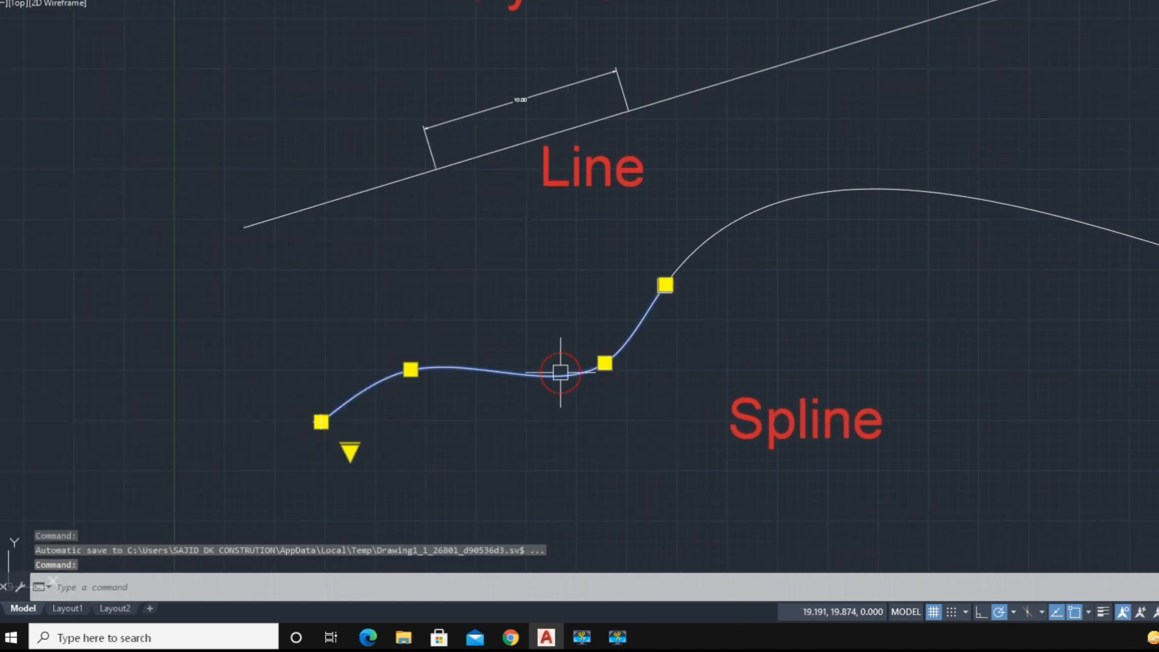
pyautogui.press('m')
pyautogui.press('space')
pyautogui.click(518, 370)
pyautogui.click(414, 326)
pyautogui.moveTo(411, 373)
pyautogui.mouseDown(button='middle')
pyautogui.moveTo(540, 413)
pyautogui.moveTo(522, 386)
pyautogui.mouseUp(button='middle')
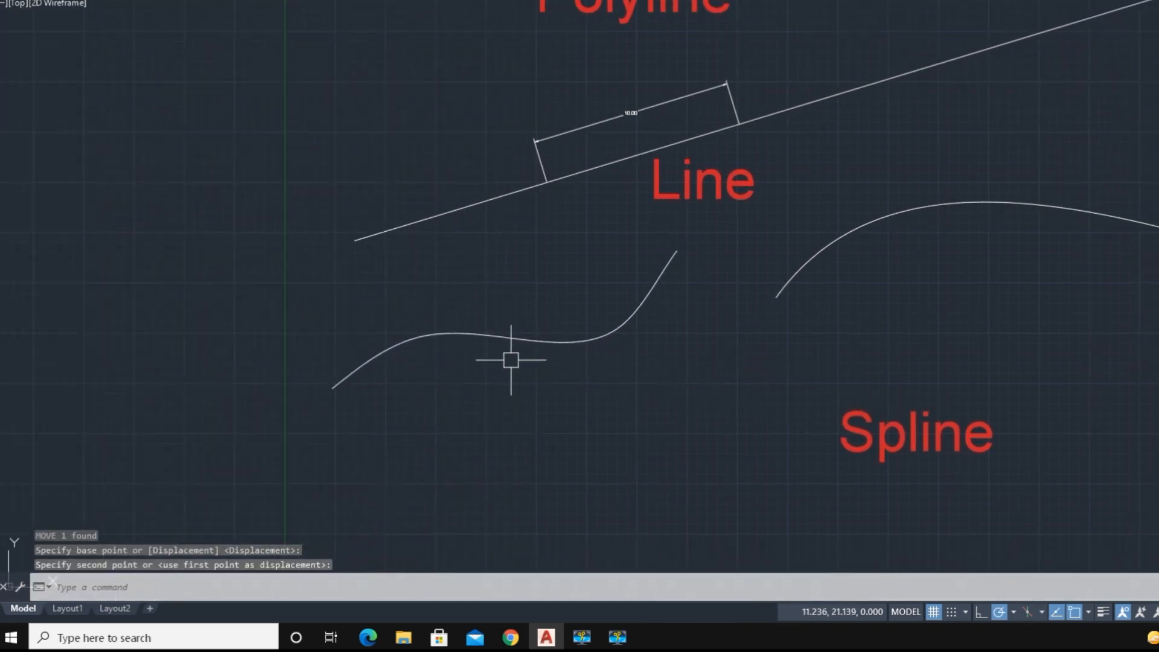
# List the properties of the separated spline piece, highlight its length entry, and close the listing.
pyautogui.write('LI')
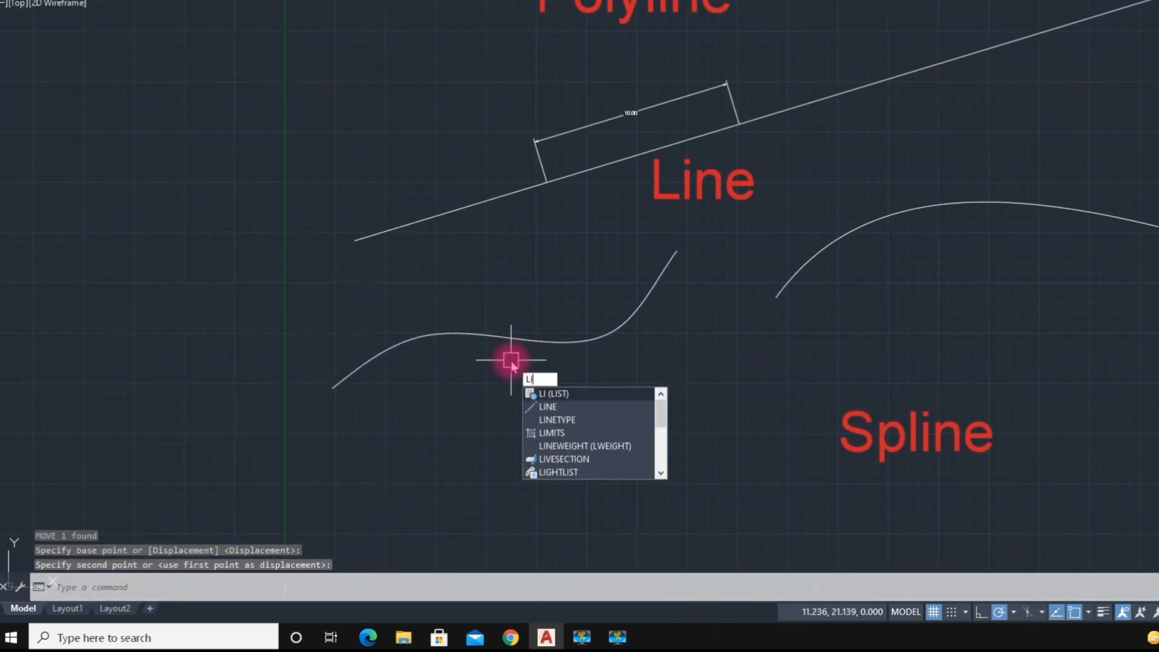
pyautogui.click(570, 396)
pyautogui.click(553, 348)
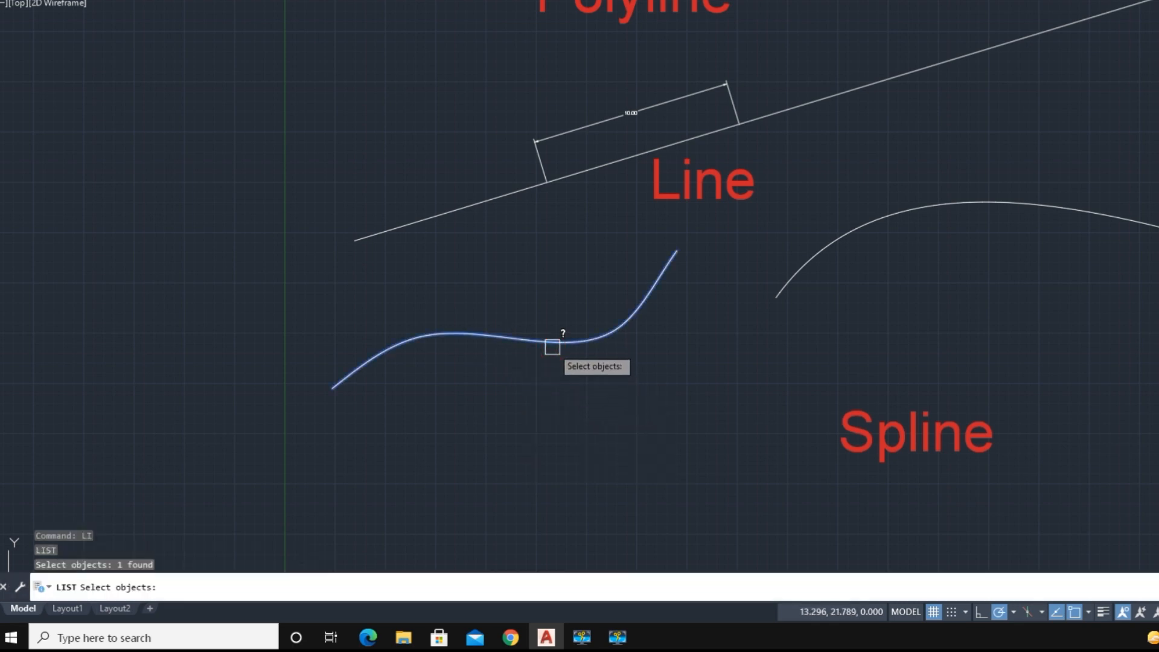
pyautogui.press('space')
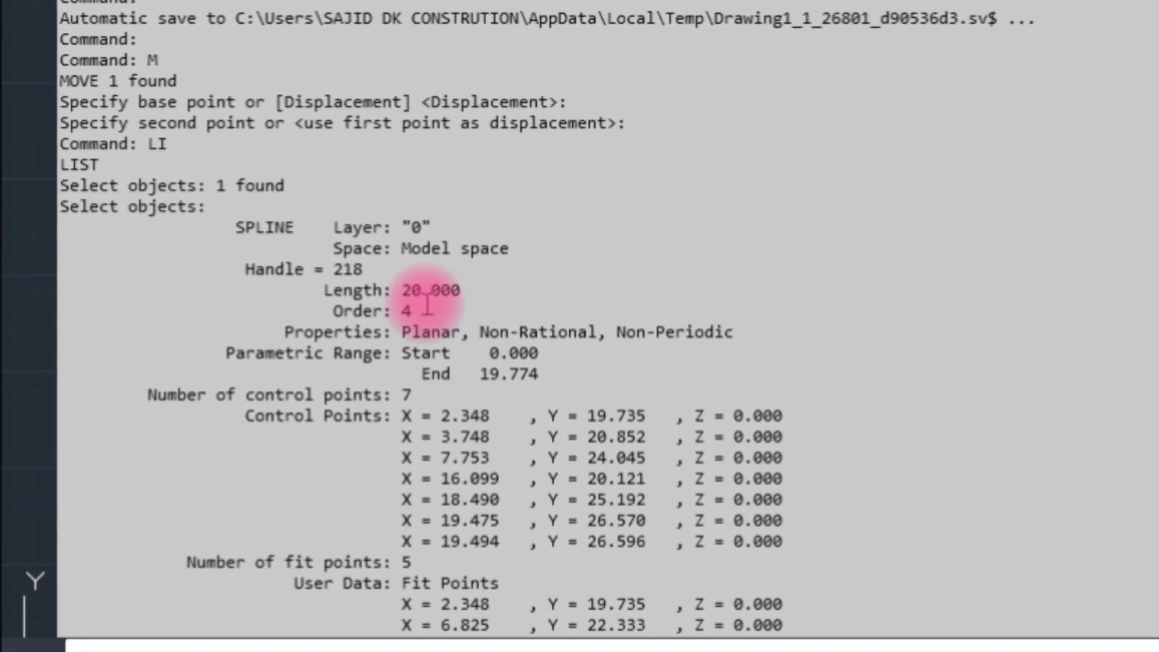
pyautogui.moveTo(294, 306); pyautogui.dragTo(404, 304)
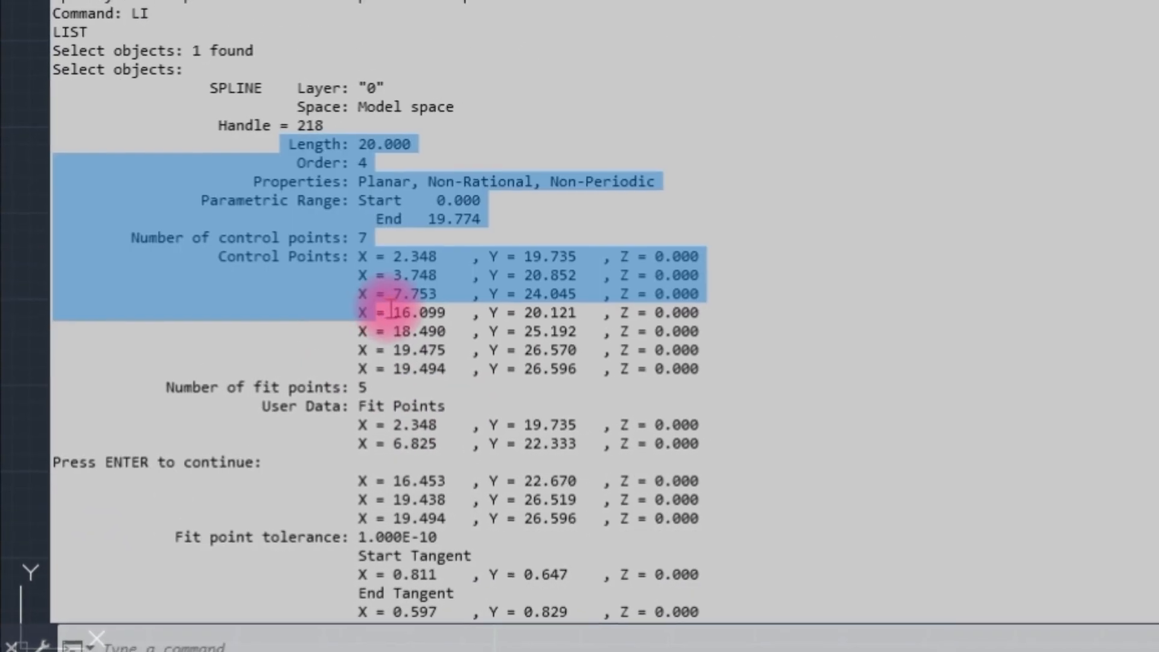
pyautogui.moveTo(444, 139); pyautogui.dragTo(347, 137)
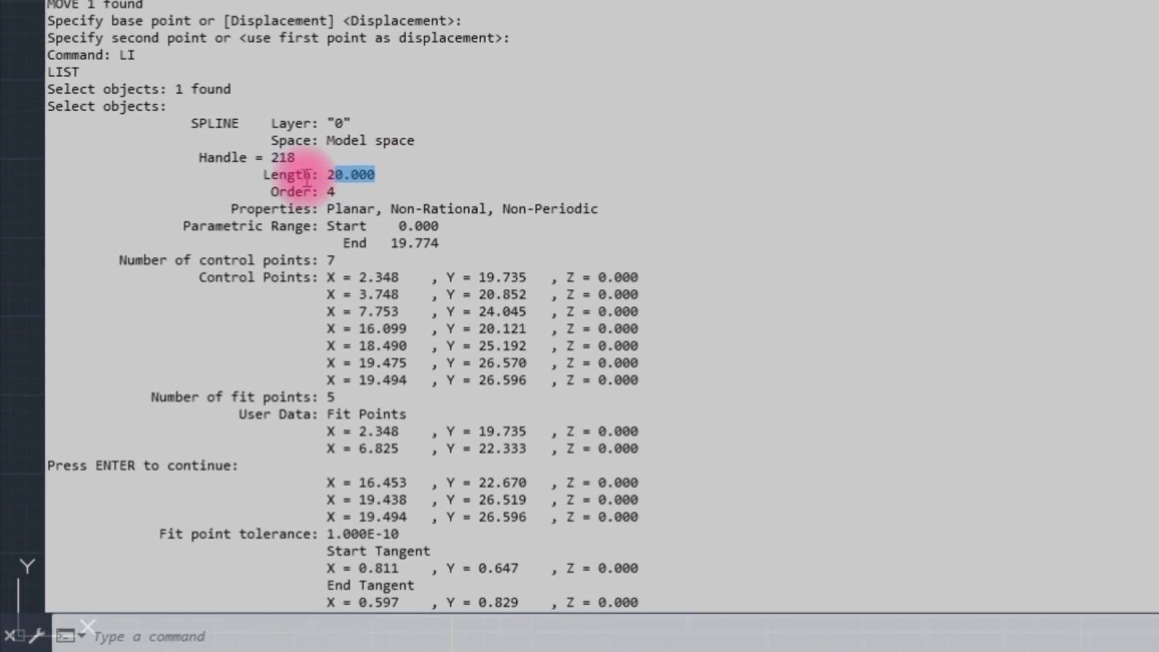
pyautogui.moveTo(307, 178); pyautogui.dragTo(264, 175)
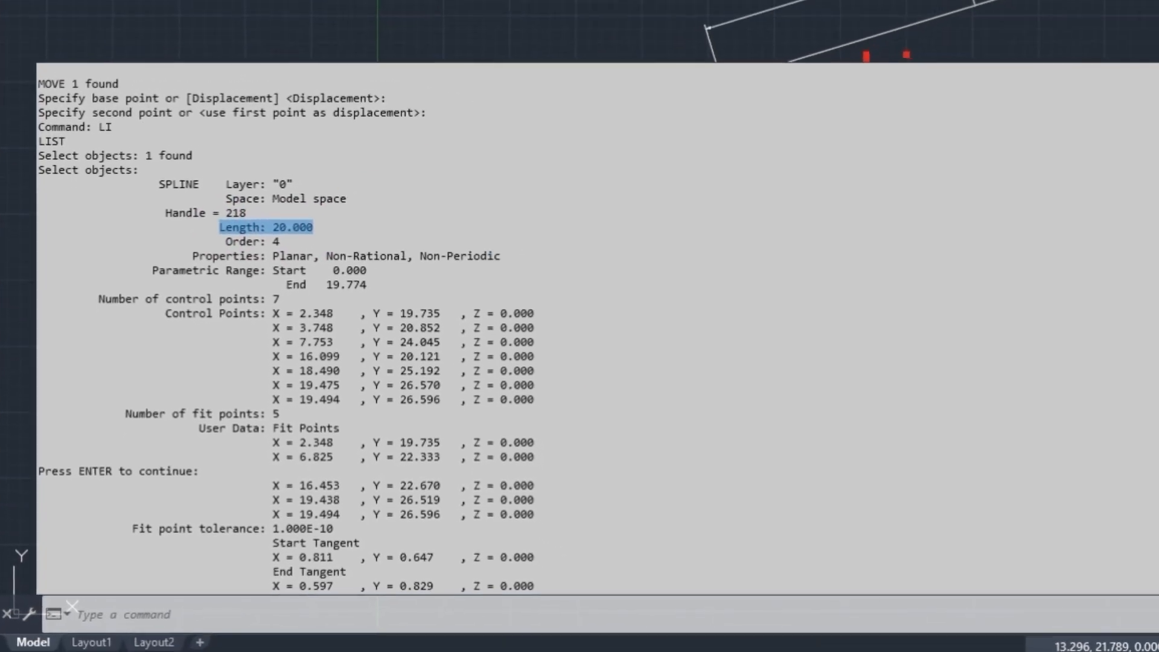
pyautogui.press('F2')
# Undo back through the move of the spline's first piece so it rejoins the curve.
pyautogui.hotkey('ctrl', 'z')
pyautogui.hotkey('ctrl', 'z')
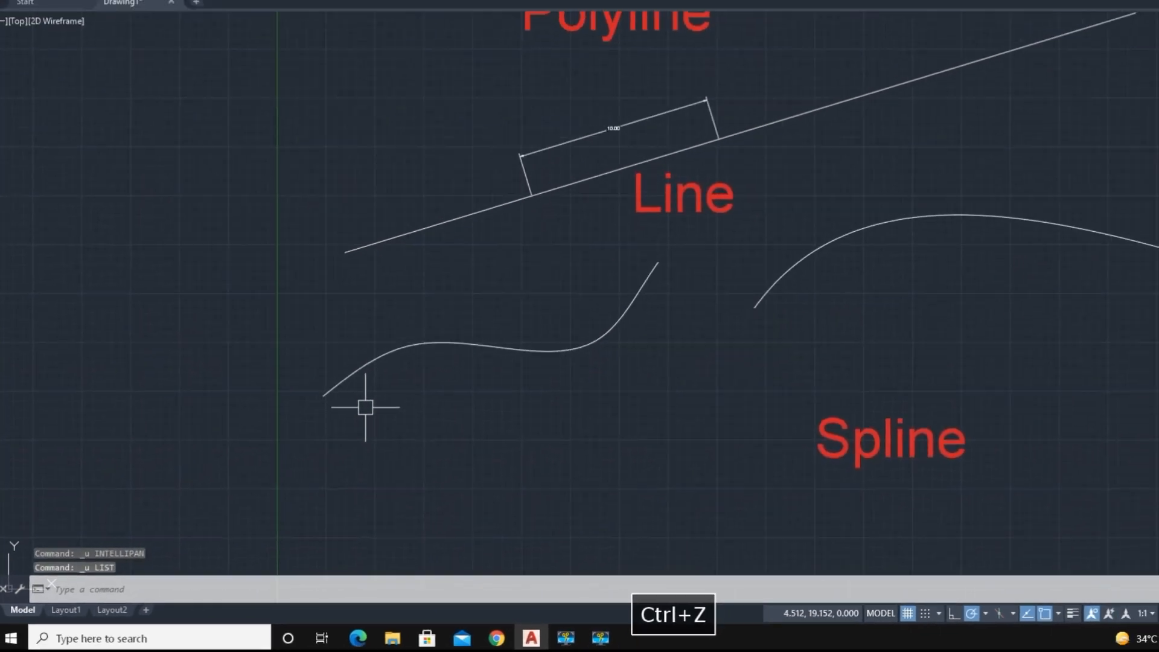
pyautogui.hotkey('ctrl', 'z')
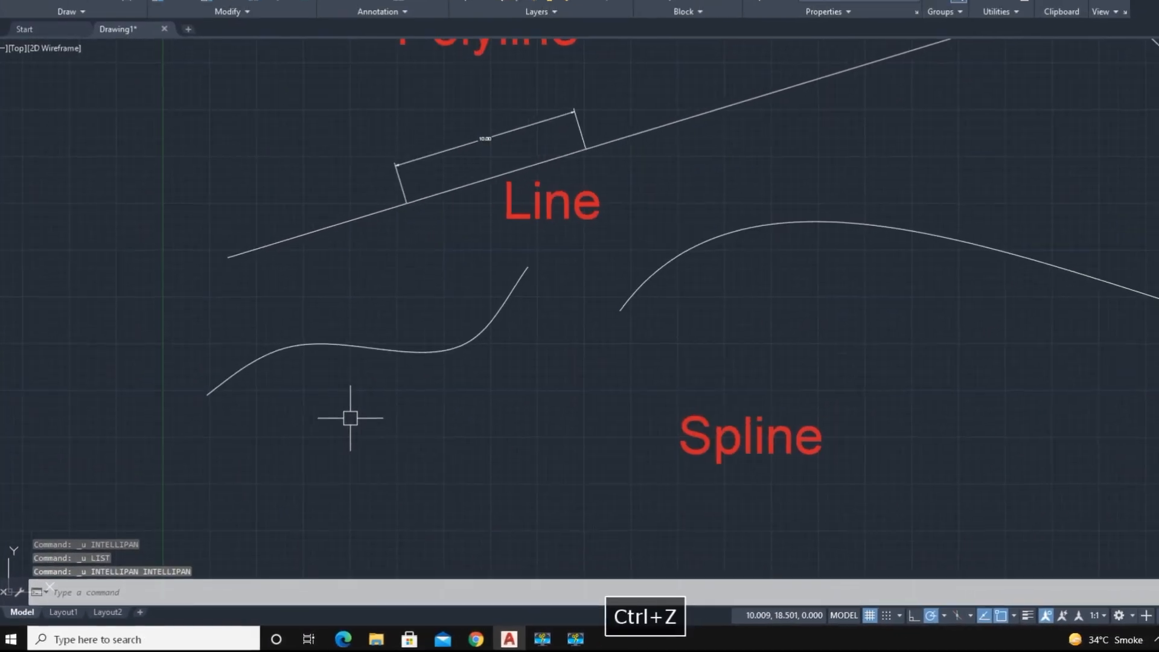
pyautogui.hotkey('ctrl', 'z')
# Run SEGBR on the arc from its lower end, breaking it at a distance of 30 and a further distance of 10.
pyautogui.moveTo(956, 271); pyautogui.dragTo(477, 499, button='middle')
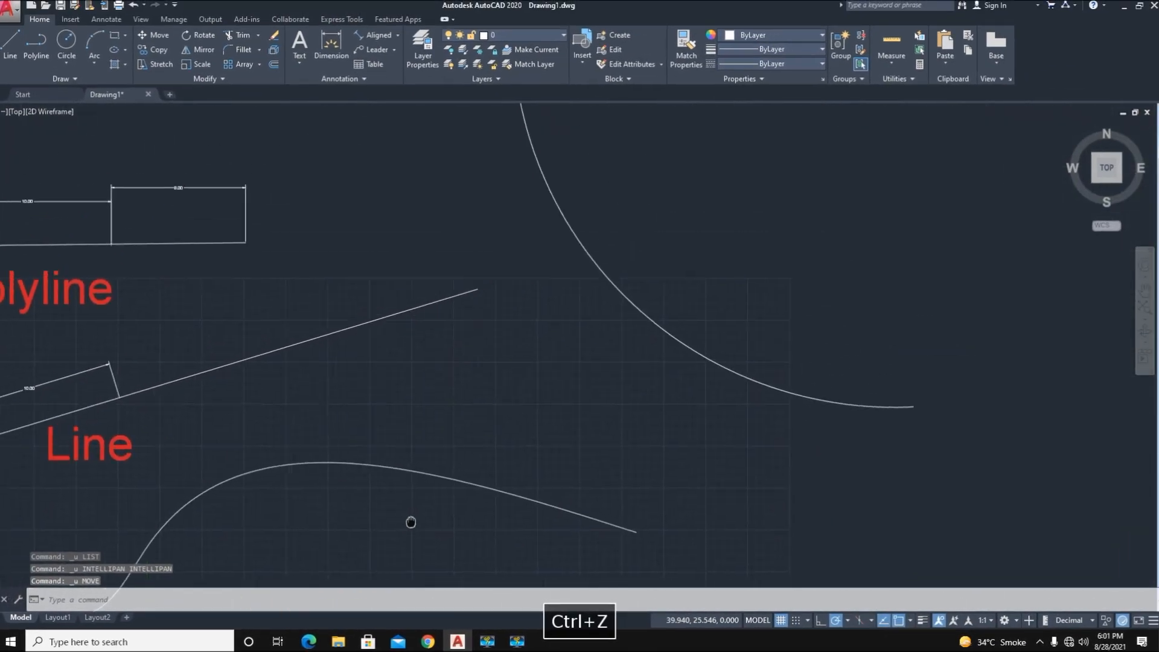
pyautogui.moveTo(574, 307)
pyautogui.mouseDown(button='middle')
pyautogui.moveTo(579, 380)
pyautogui.moveTo(491, 469)
pyautogui.mouseUp(button='middle')
pyautogui.scroll(-3, 519, 304)
pyautogui.moveTo(585, 267)
pyautogui.mouseDown(button='middle')
pyautogui.moveTo(520, 307)
pyautogui.moveTo(508, 334)
pyautogui.mouseUp(button='middle')
pyautogui.write('eg')
pyautogui.press('space')
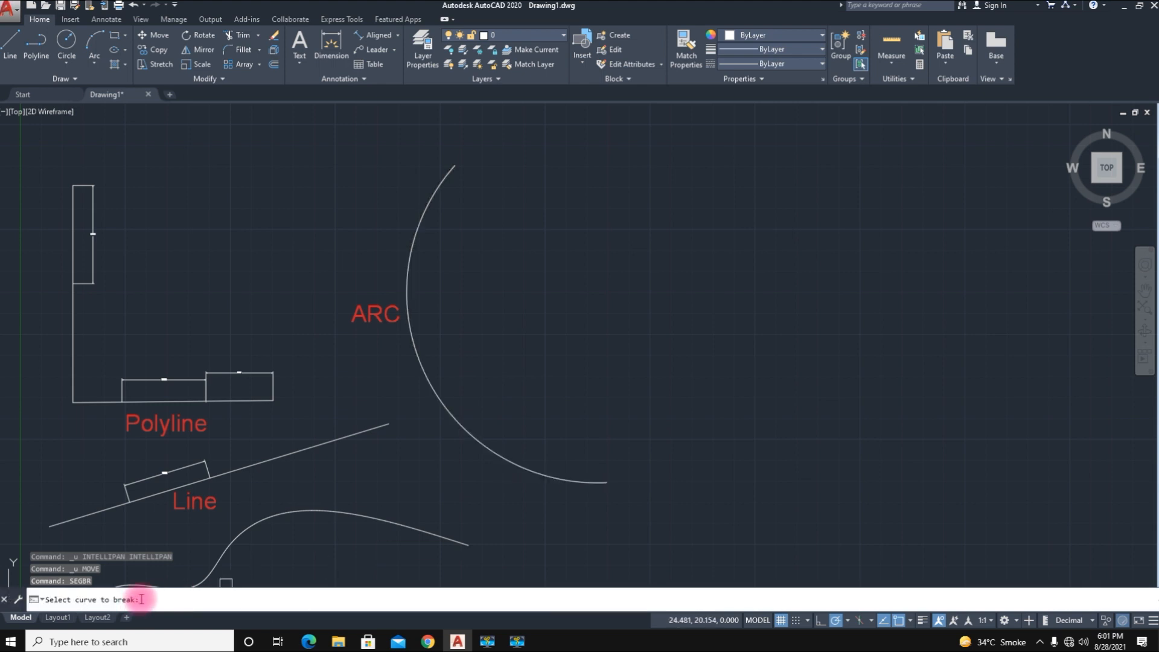
pyautogui.click(508, 461)
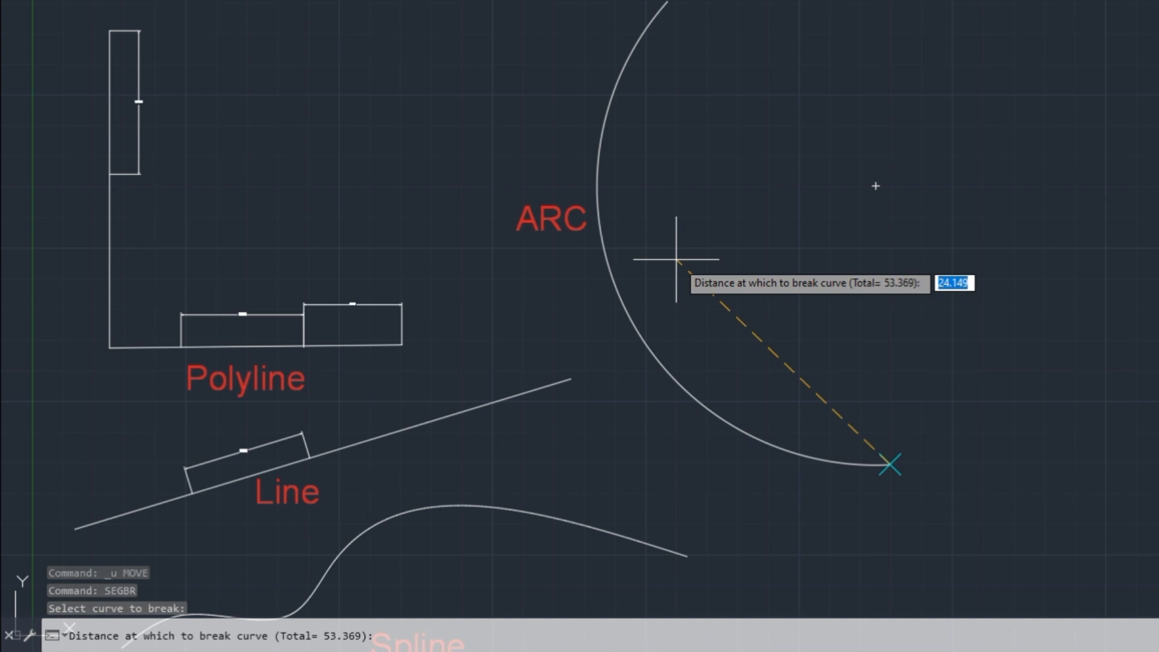
pyautogui.write('30')
pyautogui.press('Return')
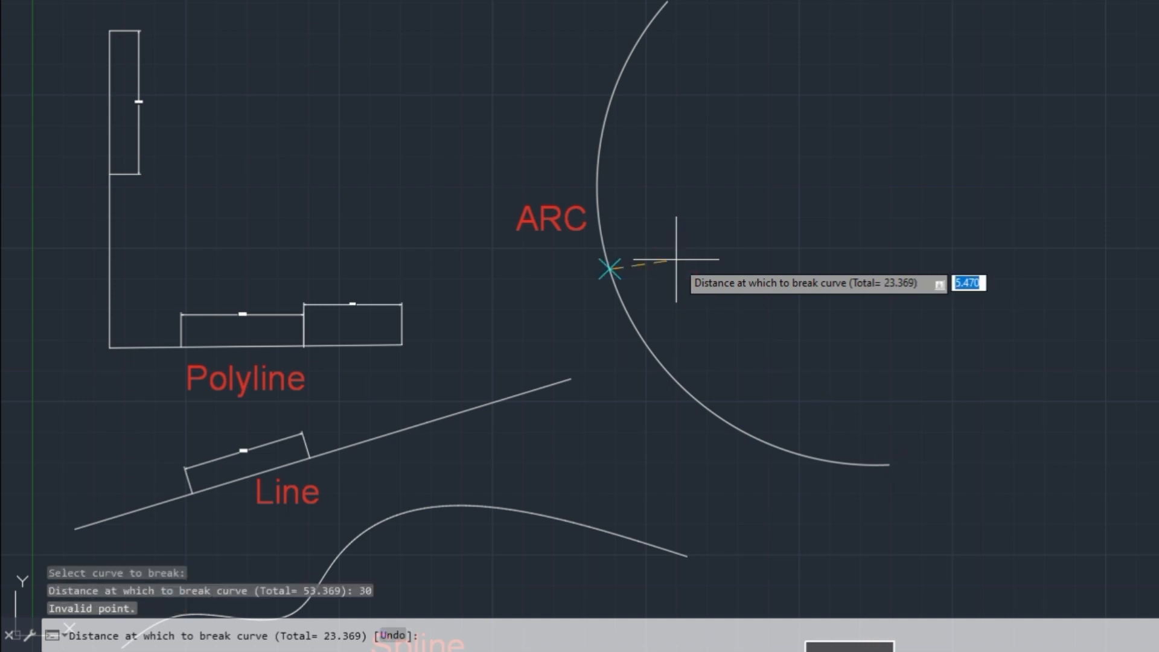
pyautogui.write('10')
pyautogui.press('Return')
pyautogui.press('Return')
# List the properties of the arc's lower broken piece, highlight its length value, and close the listing.
pyautogui.click(669, 370)
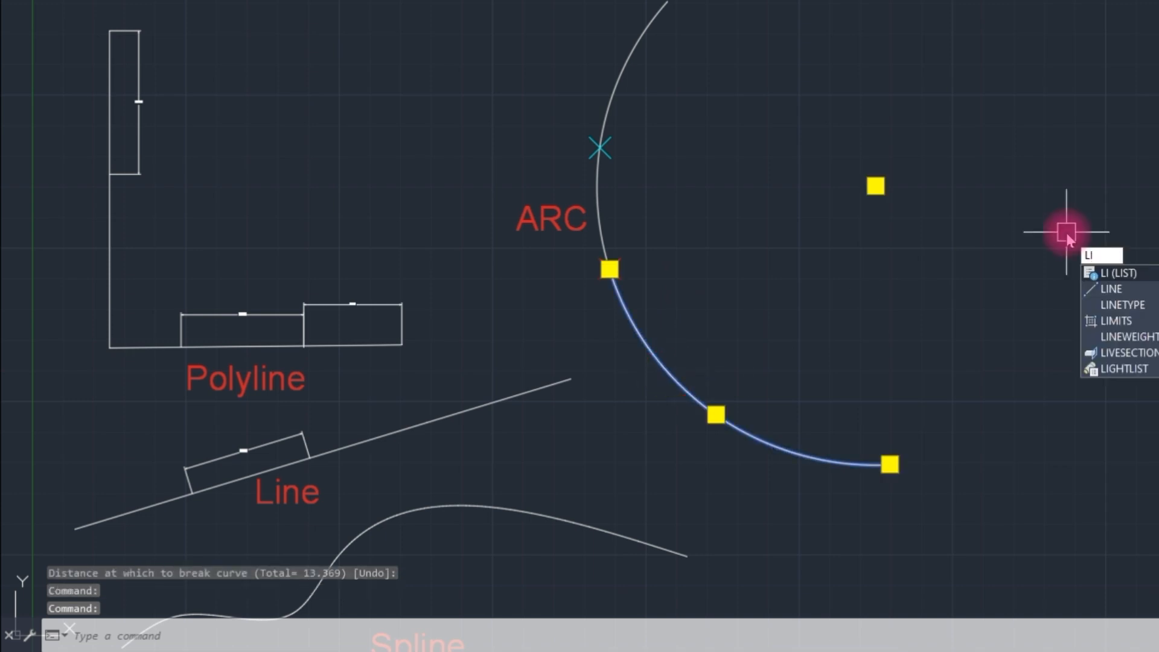
pyautogui.press('Return')
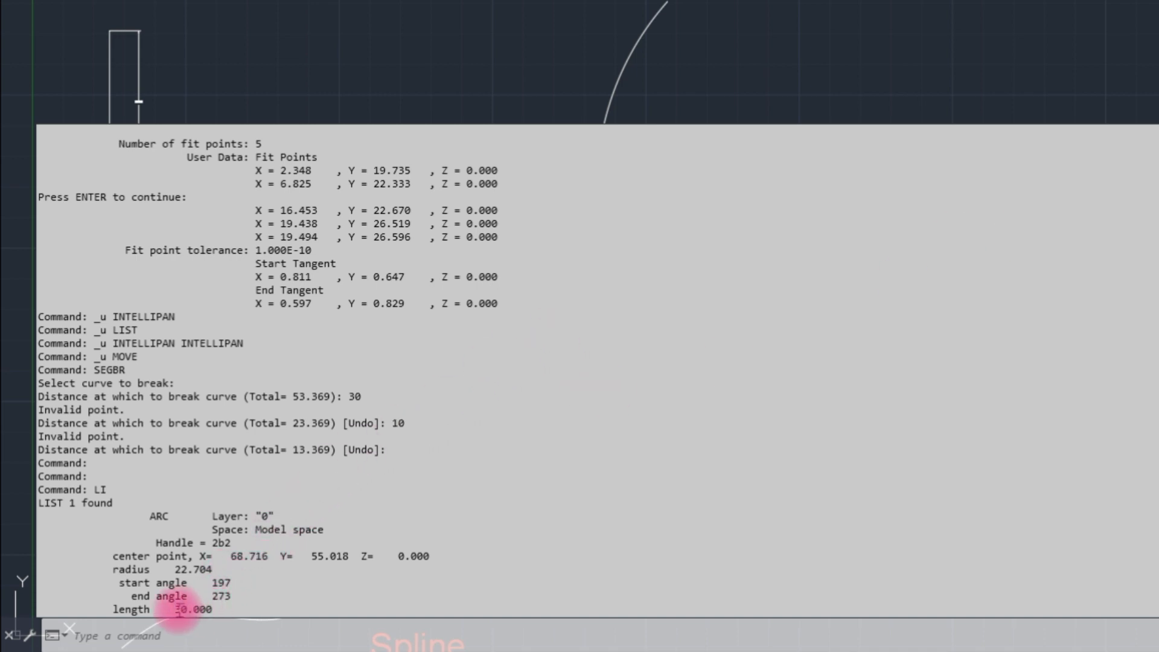
pyautogui.moveTo(175, 610); pyautogui.dragTo(217, 610)
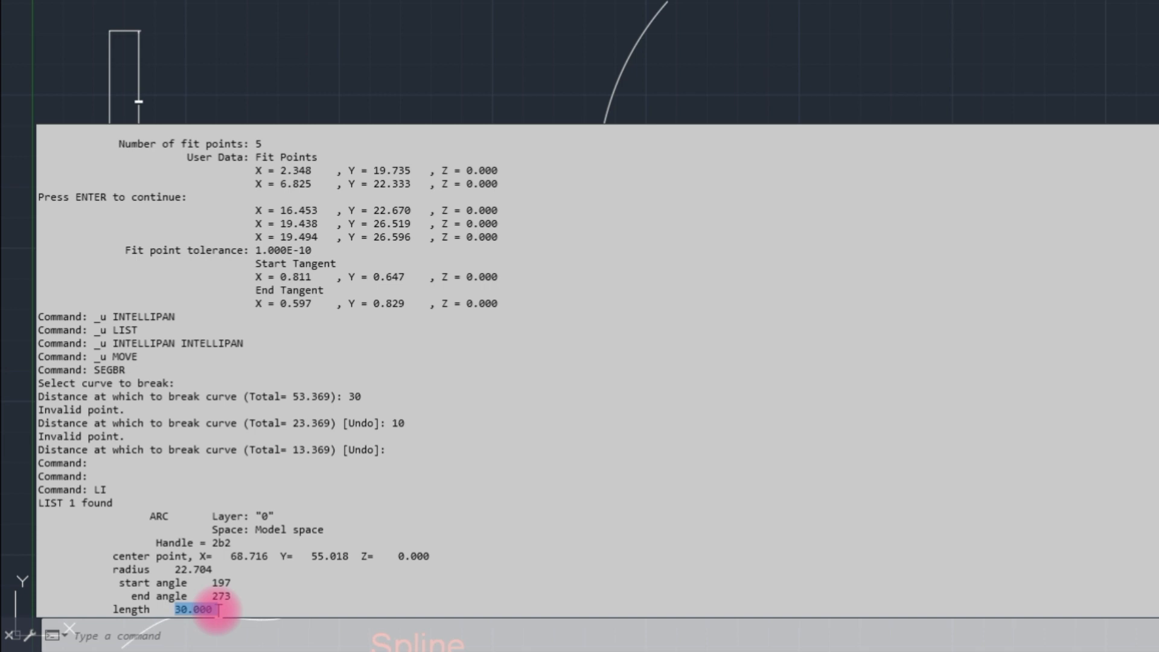
pyautogui.click(846, 15)
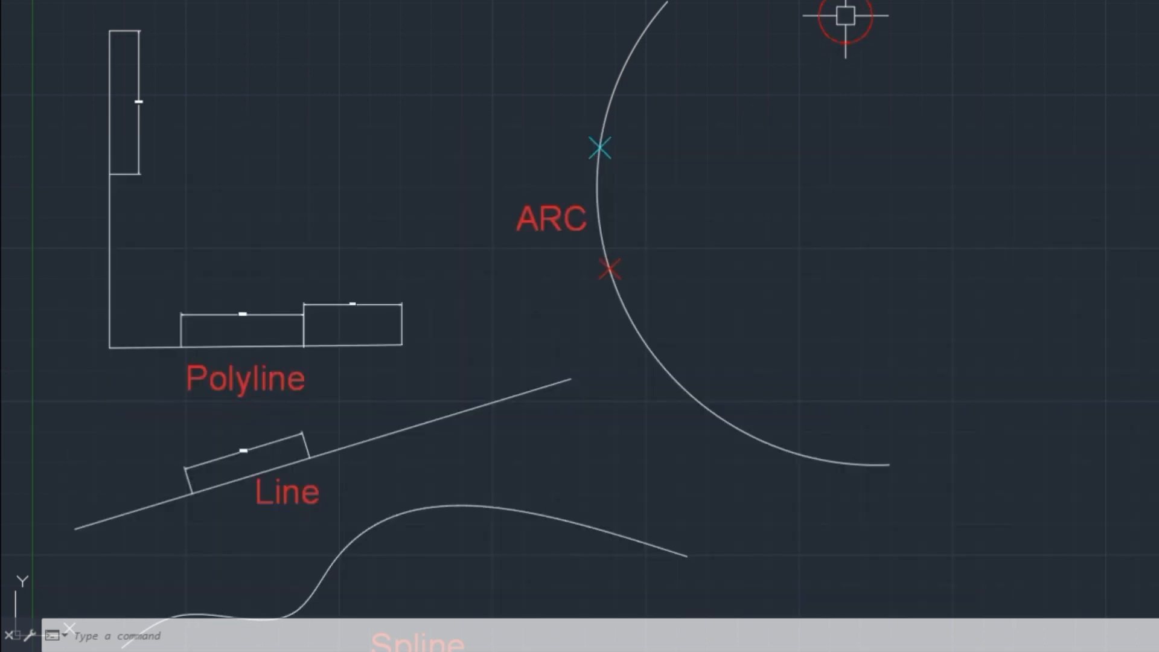
# Move the arc's short middle piece horizontally to the right, clear of the other two pieces.
pyautogui.moveTo(733, 240); pyautogui.dragTo(731, 236, button='middle')
pyautogui.click(591, 194)
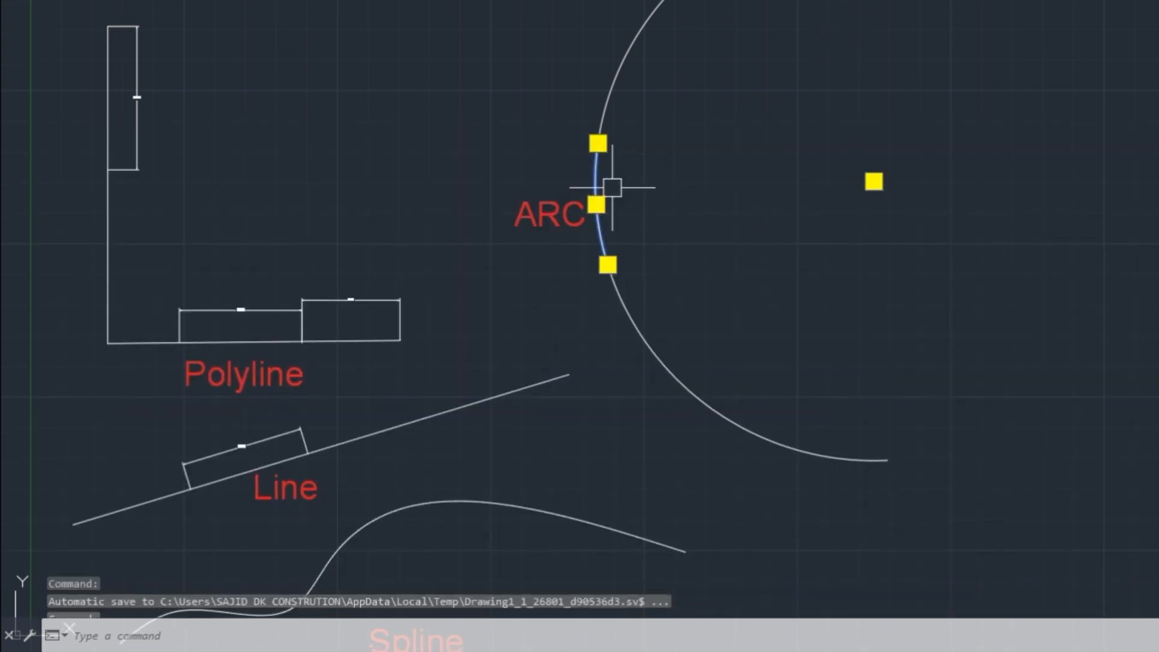
pyautogui.write('m')
pyautogui.press('space')
pyautogui.click(612, 185)
pyautogui.click(815, 183)
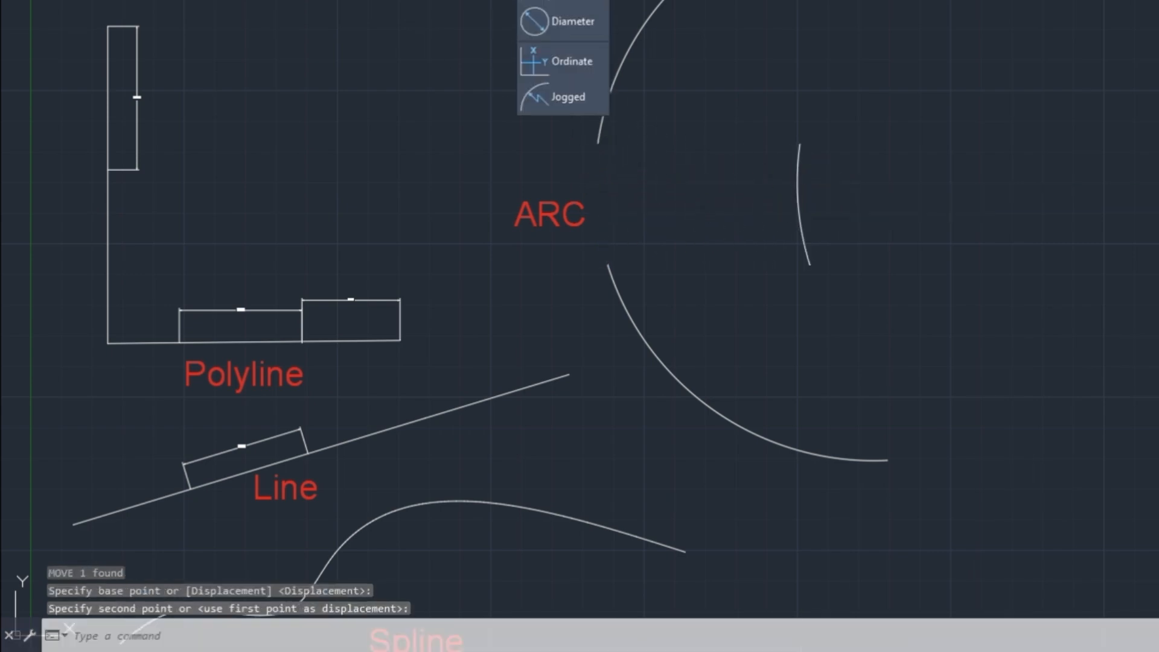
# Add an arc length dimension to the moved middle arc piece, placing the dimension line to its left.
pyautogui.click(485, 41)
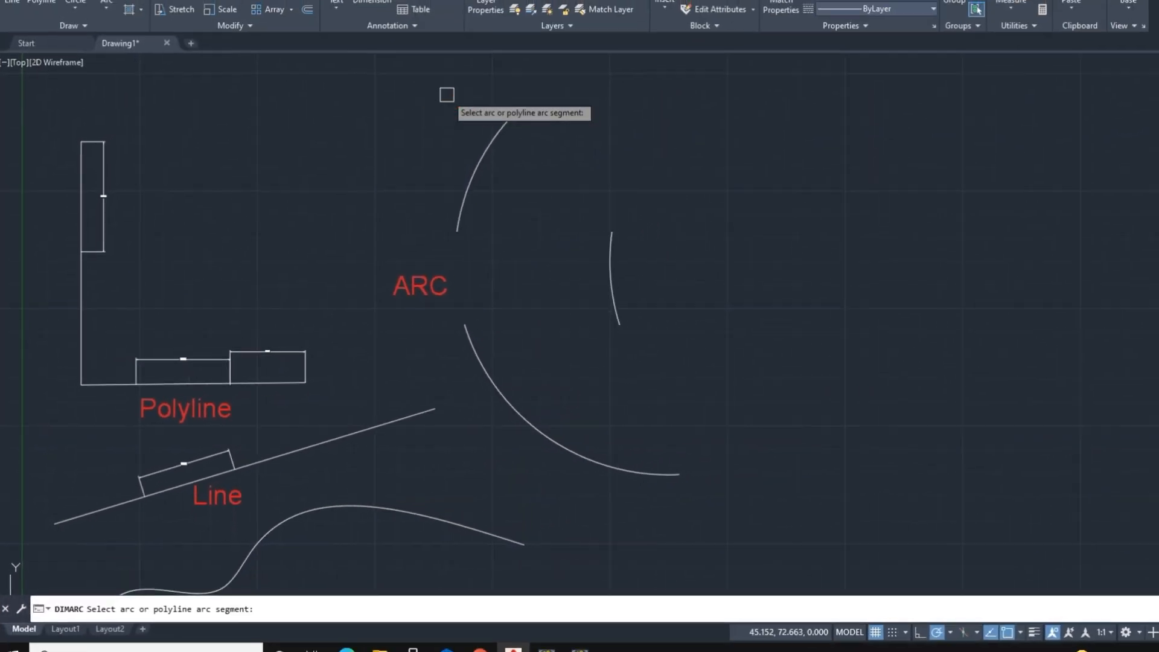
pyautogui.click(612, 278)
pyautogui.click(567, 287)
pyautogui.scroll(8, 544, 228)
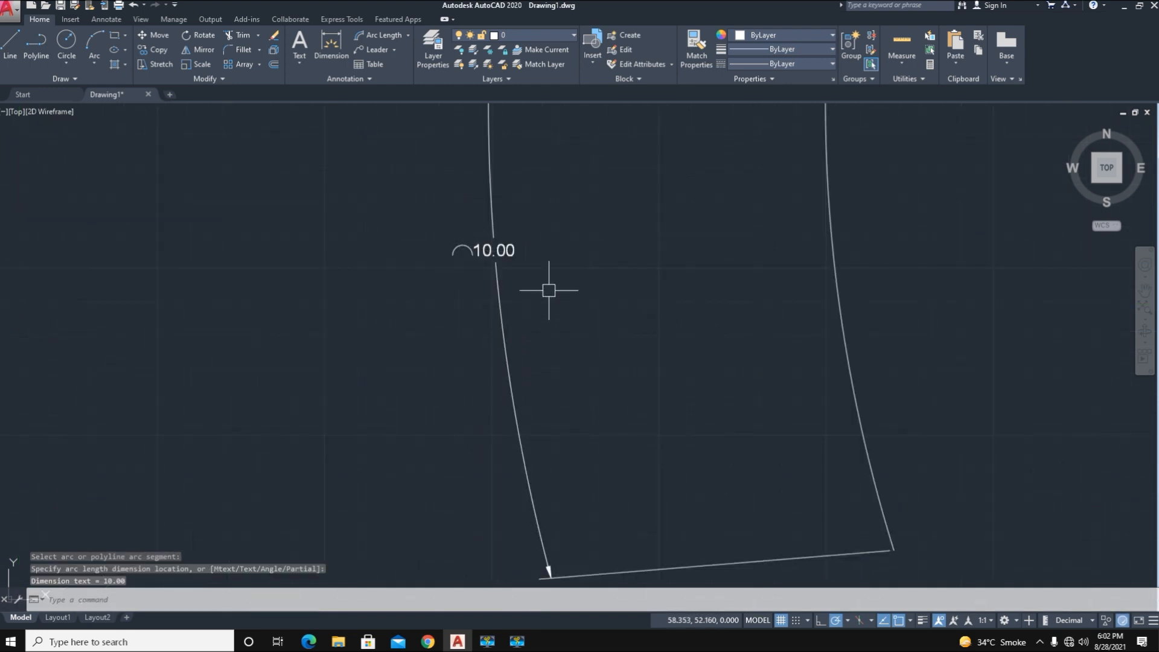
pyautogui.scroll(-8, 548, 290)
pyautogui.moveTo(383, 333)
pyautogui.mouseDown(button='middle')
pyautogui.moveTo(474, 321)
pyautogui.moveTo(518, 297)
pyautogui.mouseUp(button='middle')
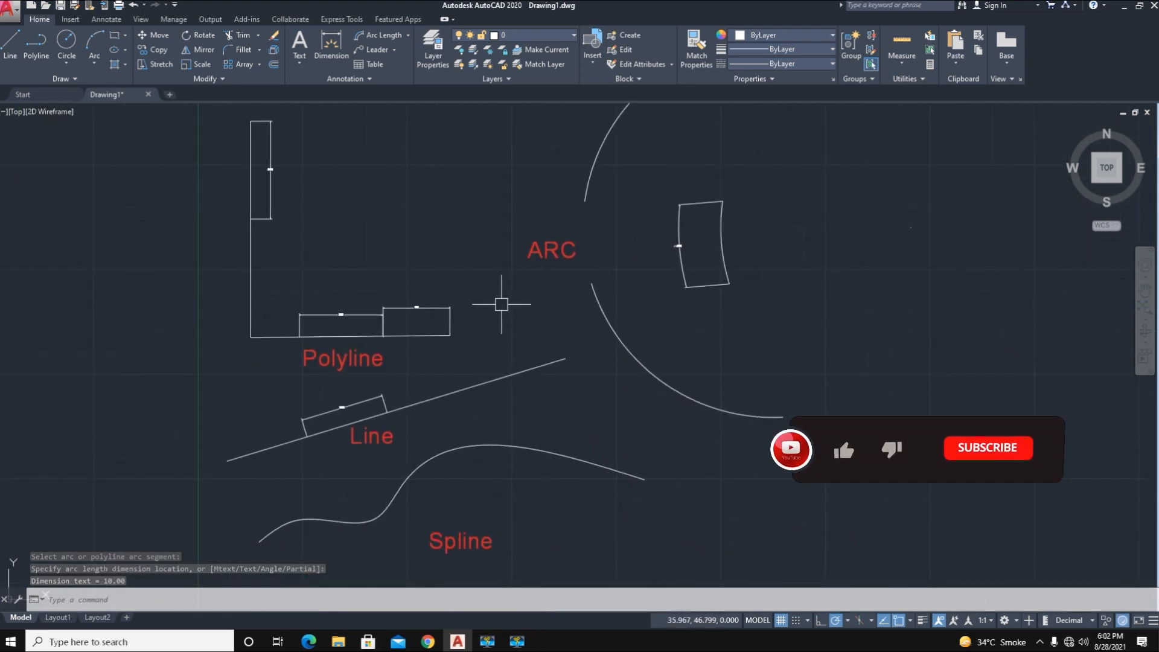
pyautogui.moveTo(527, 329); pyautogui.dragTo(464, 321, button='middle')
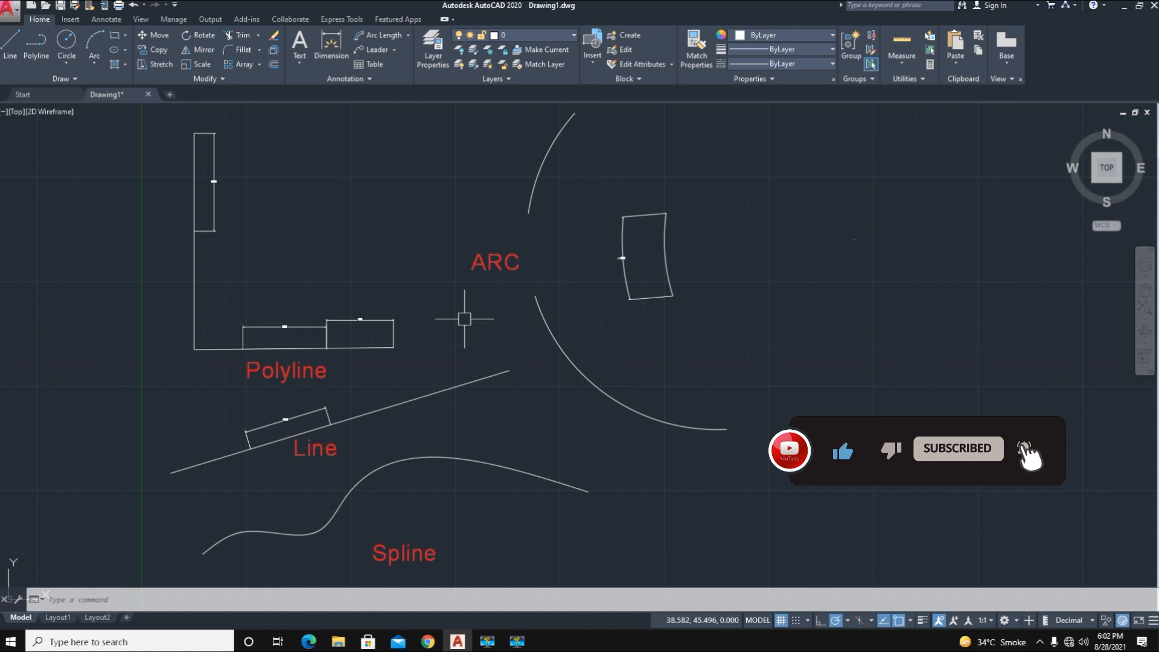
pyautogui.moveTo(465, 329); pyautogui.dragTo(403, 344, button='middle')
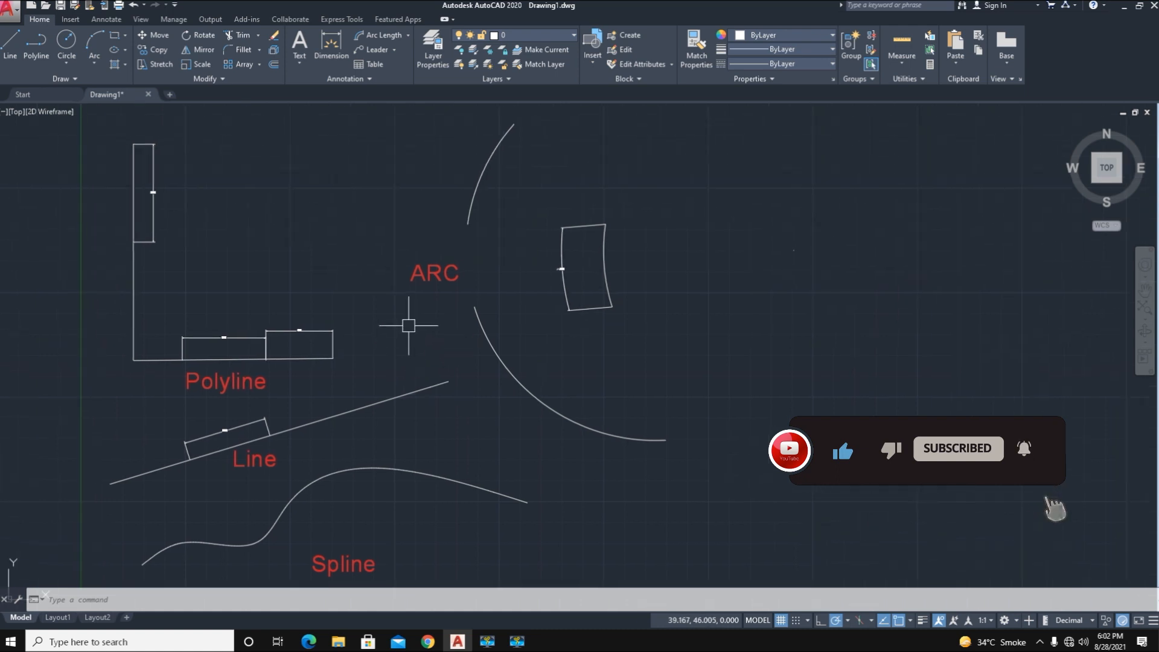
pyautogui.click(517, 641)
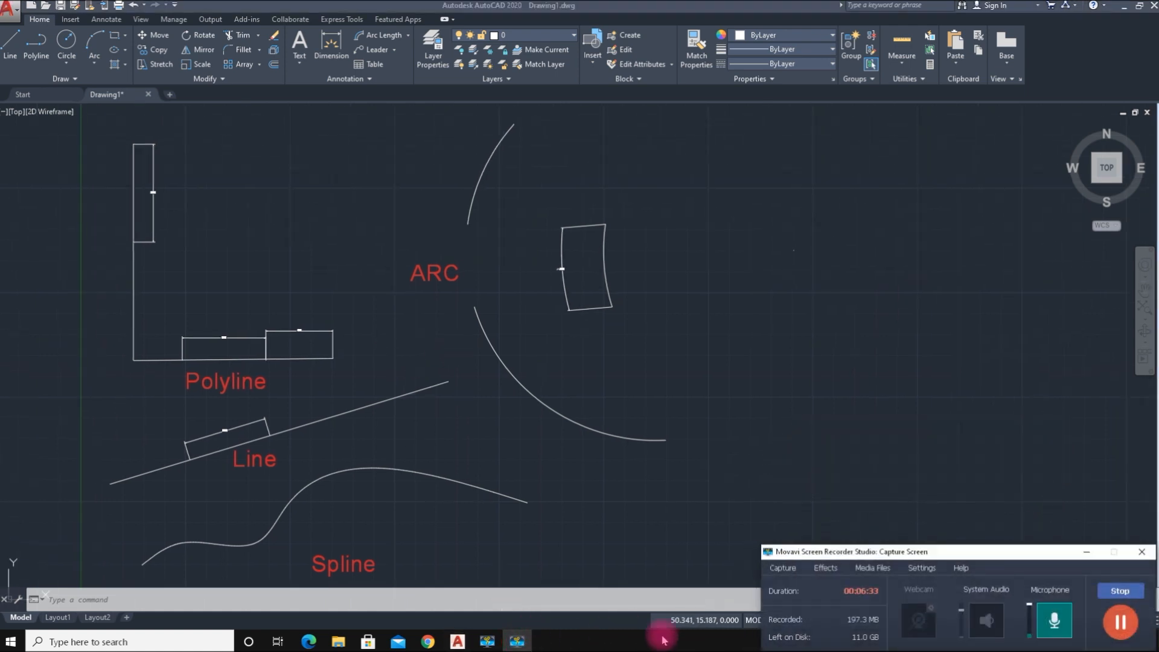